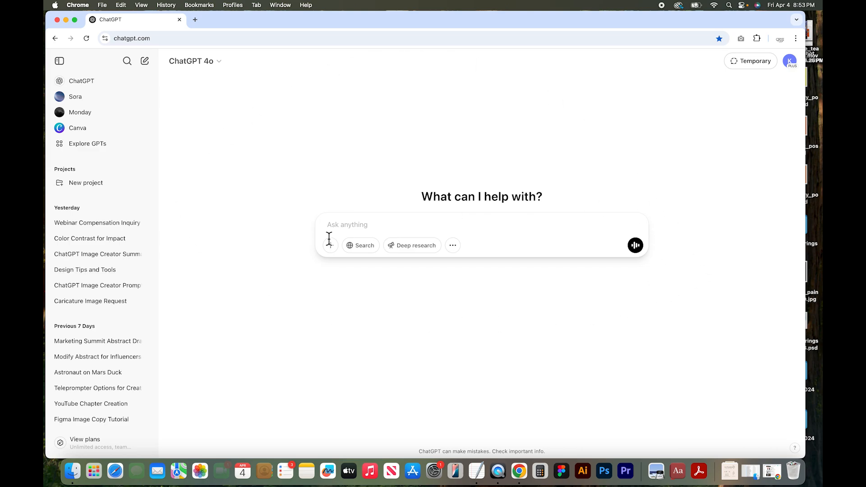
Step: Generate an image of a logo and brand board for wellness brand Lunara with elegant serif font, hand-drawn florals, soft pastel palette, font choices and color swatches
click(454, 246)
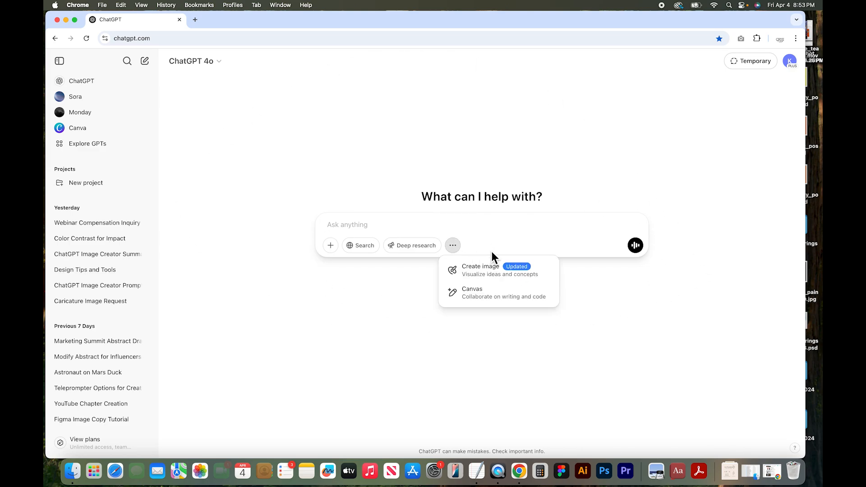
click(482, 273)
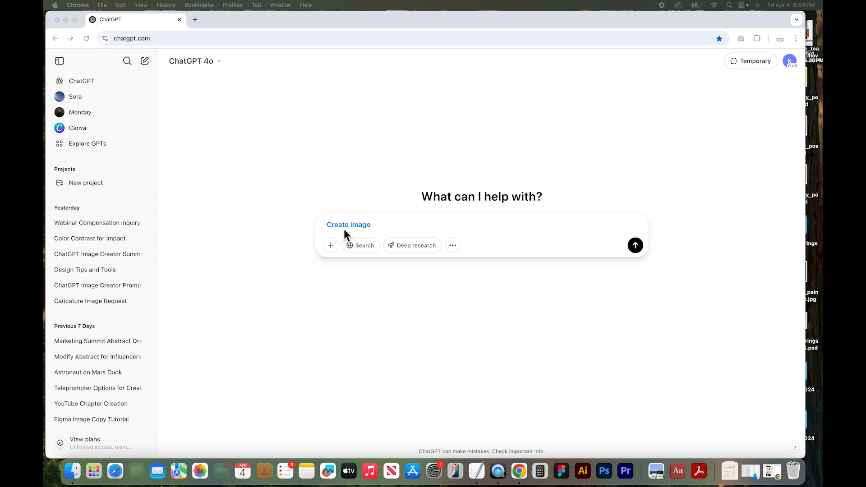
click(410, 227)
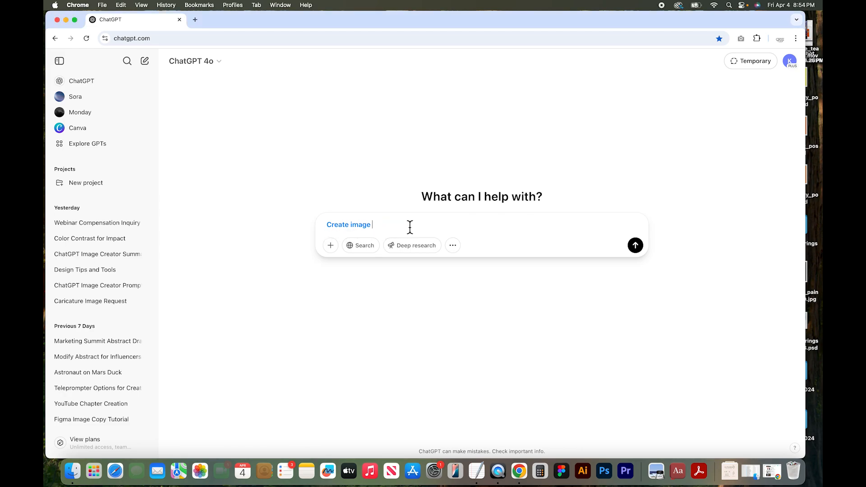
text(Logo and brand board for a wellness brand named 'Lunara', elegant serif font paired with hand-drawn floral elements, soft pastel palette, includes font choices and color swatches.)
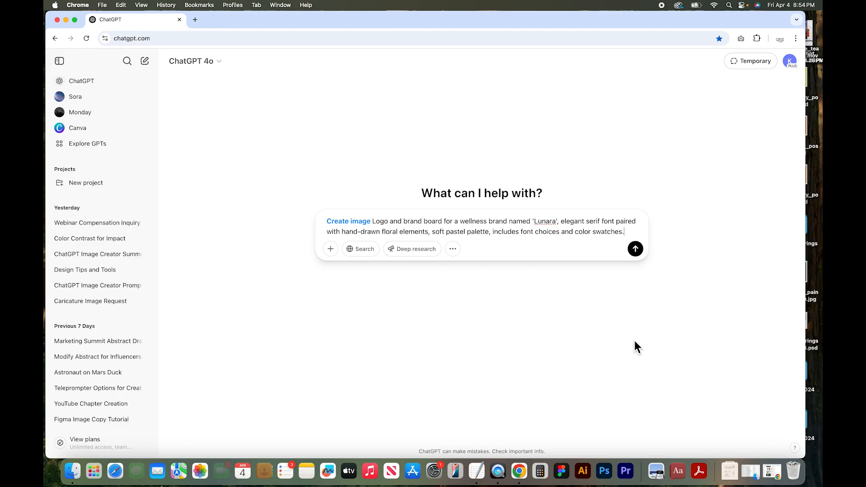
key(Return)
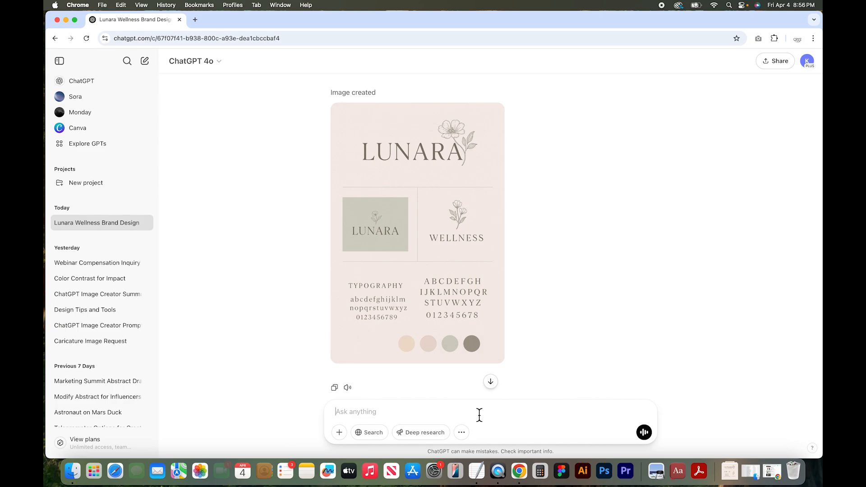
Step: Ask for the brand board's hand-drawn floral elements to be edited into a tulip or a greenery element
text(I'd like to edit the hand-drawn floral elements)
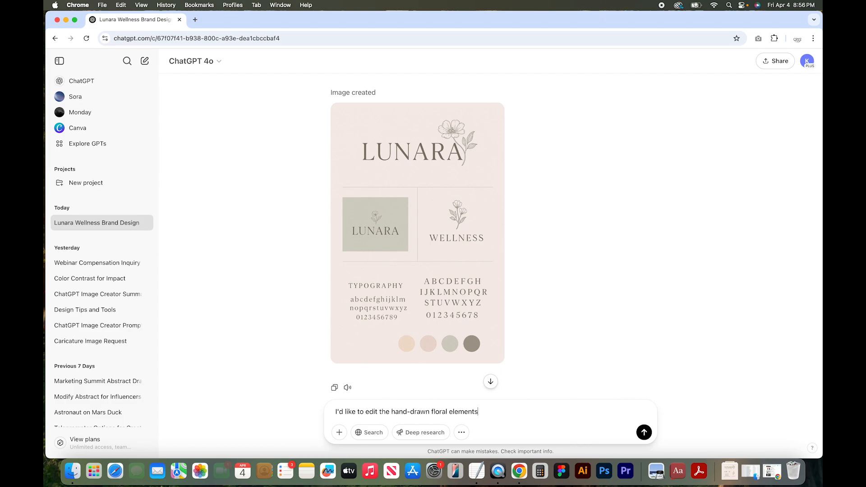
text( to be a tui)
key(BackSpace)
text(lip or a greenery element)
key(Return)
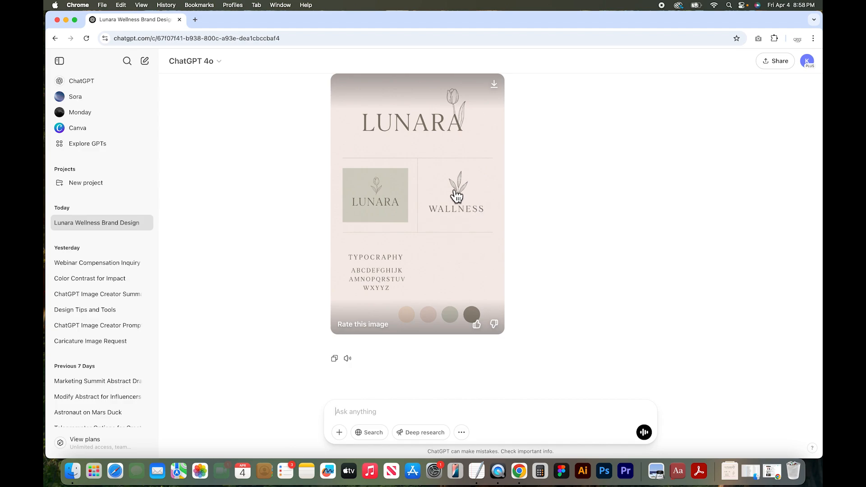
Step: Ask for the tulip to be separated from the main logo's type, wellness spelled correctly, and the full font shown in the blank space
click(491, 416)
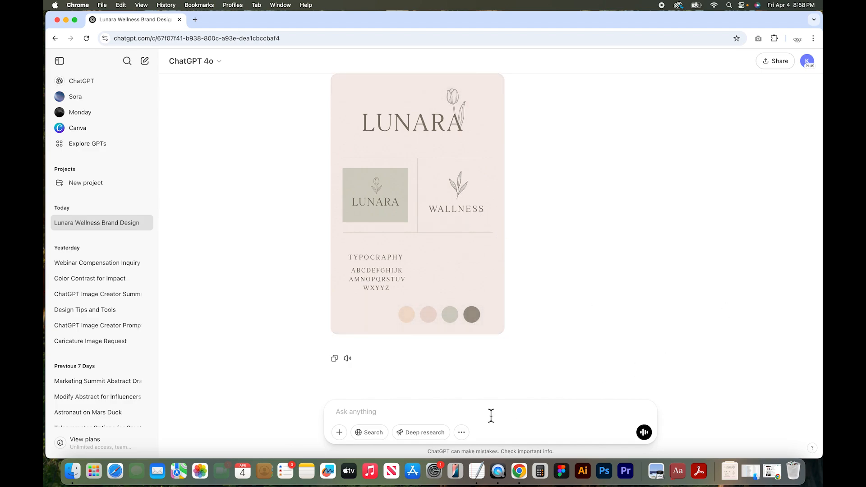
text(Separate the tulip from the type in the main )
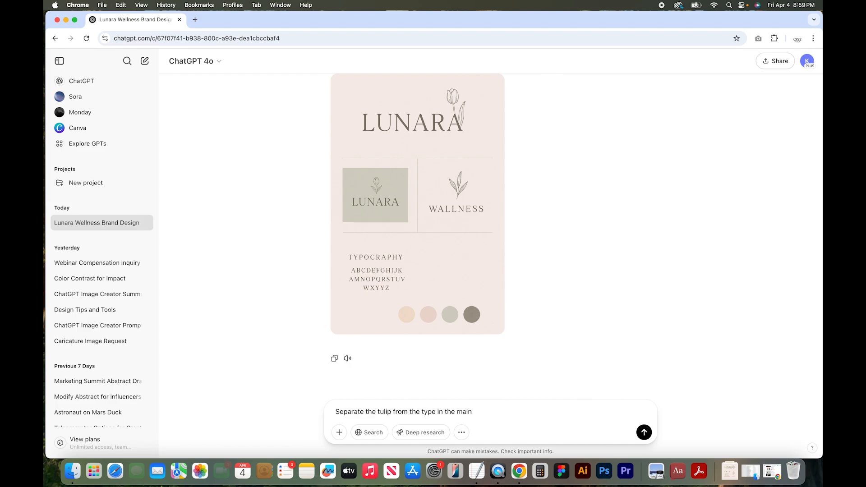
text(logo; spell wellness correctly)
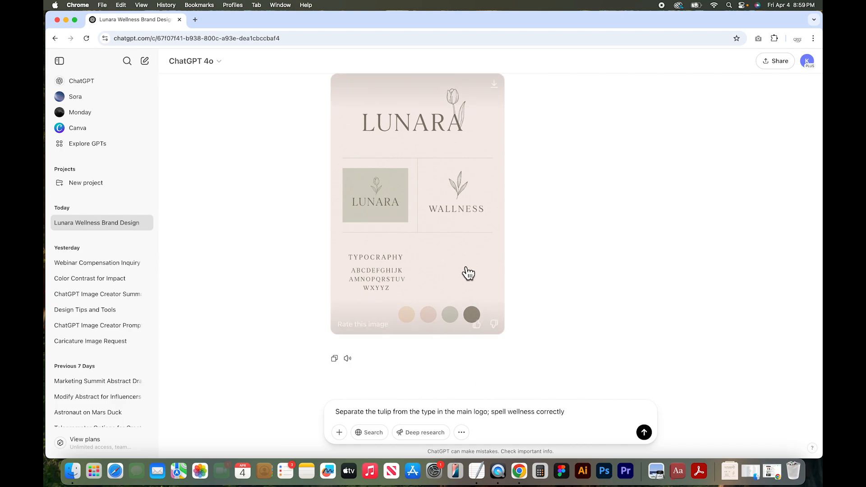
scroll(632, 293, up, 15)
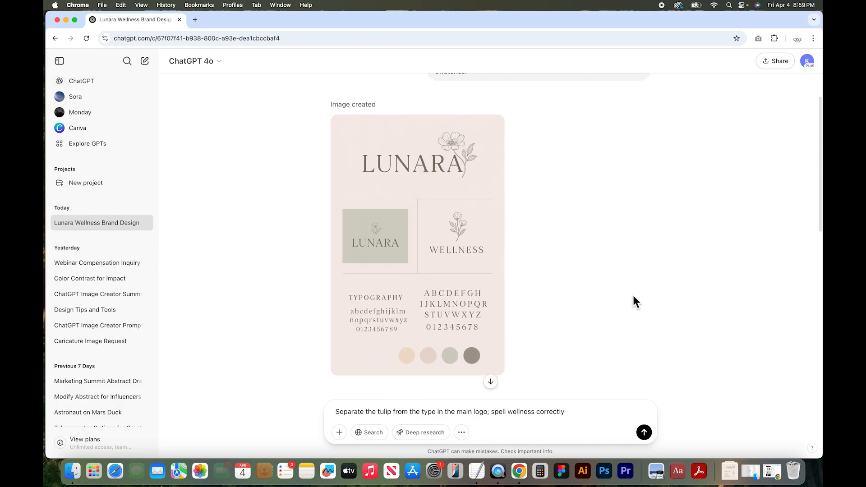
scroll(632, 296, down, 15)
text(, and show the full)
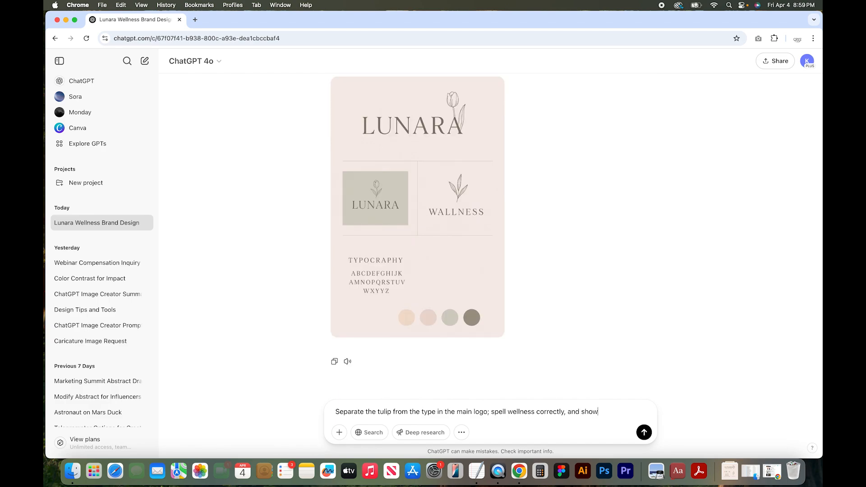
text( font in the s)
key(BackSpace)
text(br)
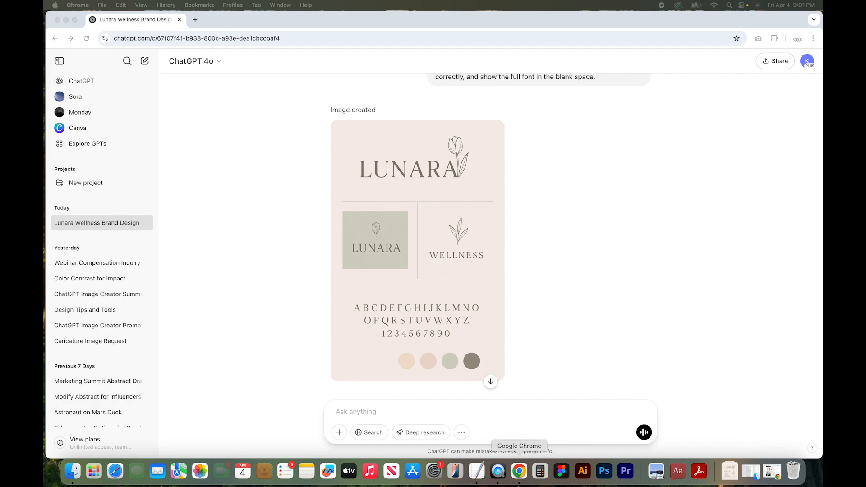
Step: Request a lay flat branded product shot for Lunara with a business card, letterhead, logo on a water bottle, and other swag items
click(449, 413)
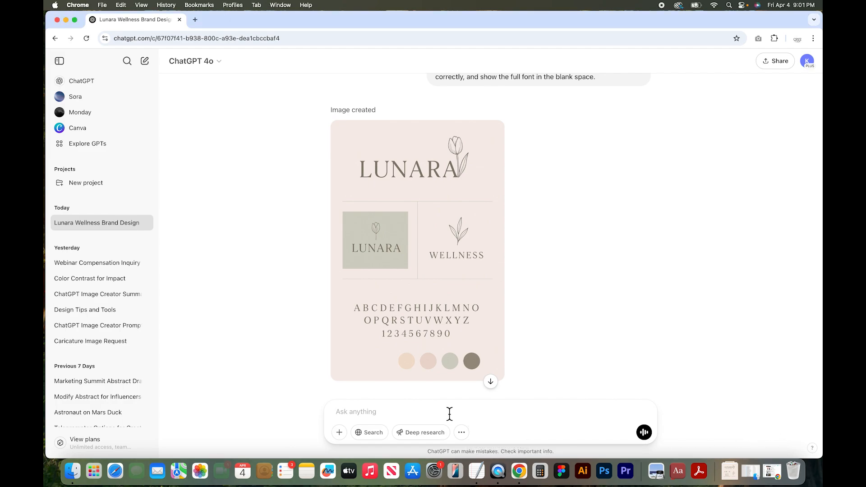
text(Create a branded product shot for this brand lunara, including a business card design, letterhead design, put the logo on a water bottle and some other swag items in a lay flat mockup.)
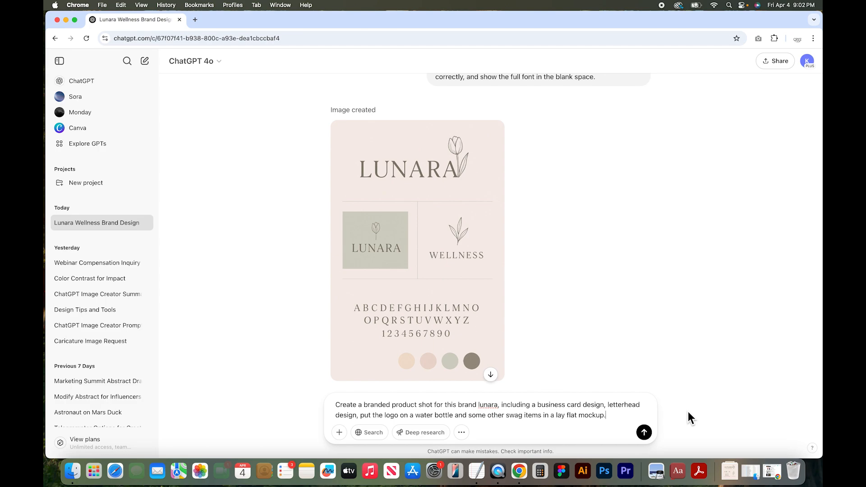
key(Return)
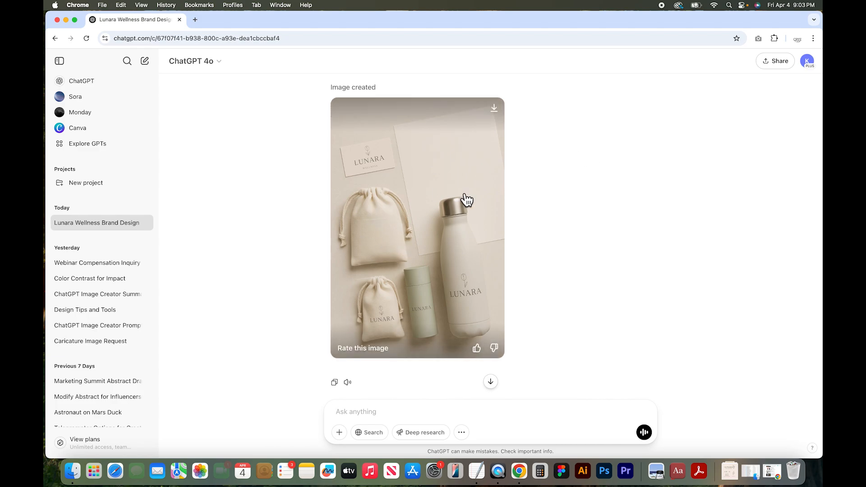
Step: Request a mockup revision with the logo on the back paper as a letter design and another swag item replacing the bag with no logo
click(425, 416)
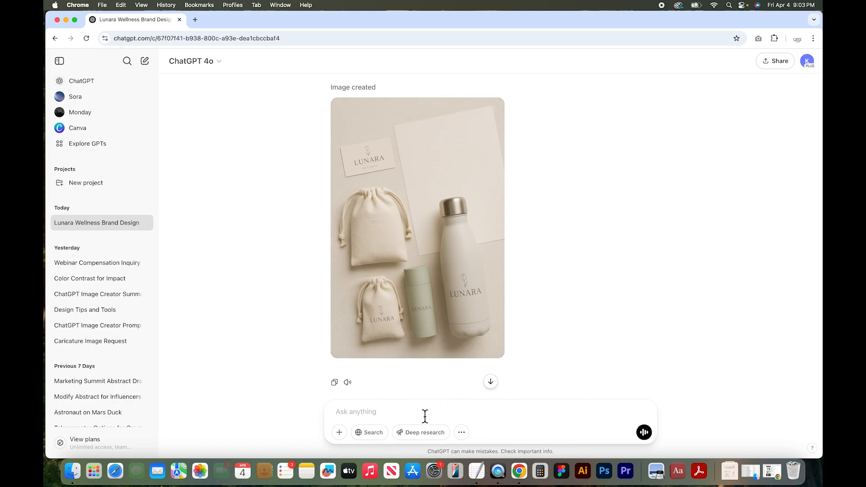
text(put the logo)
text( on)
key(BackSpace)
text(on the piece of paper in the back to be)
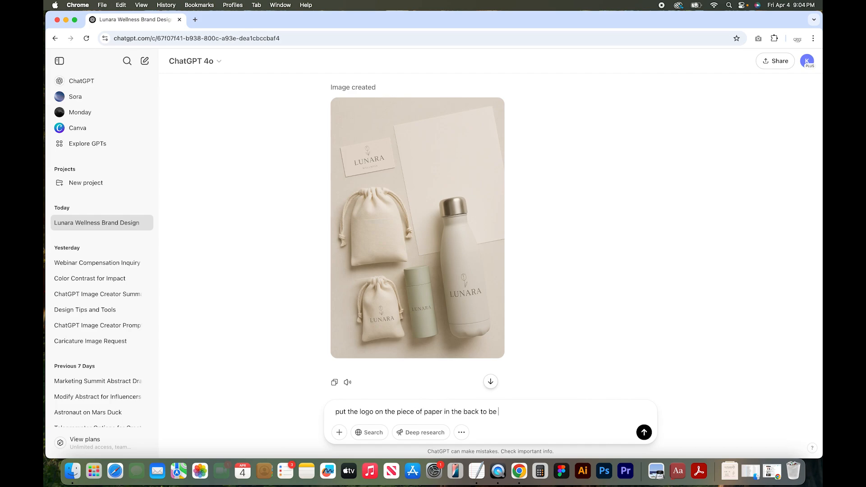
text(ace the bag with )
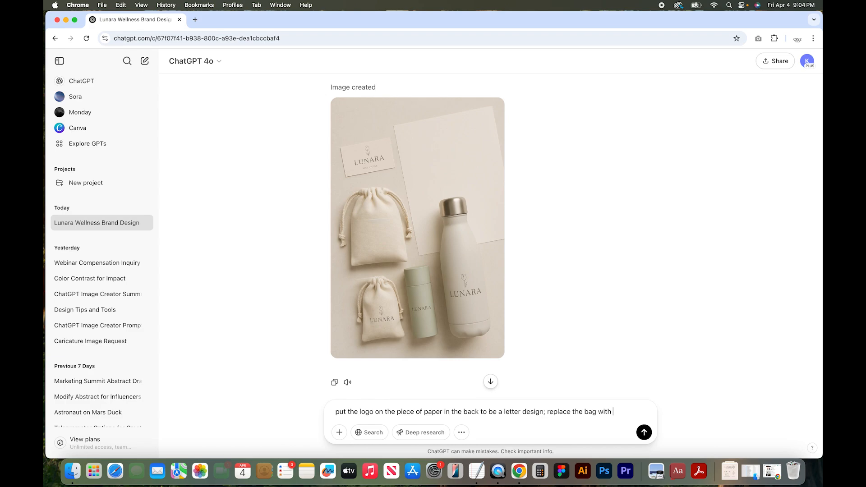
text(no logo with another swag )
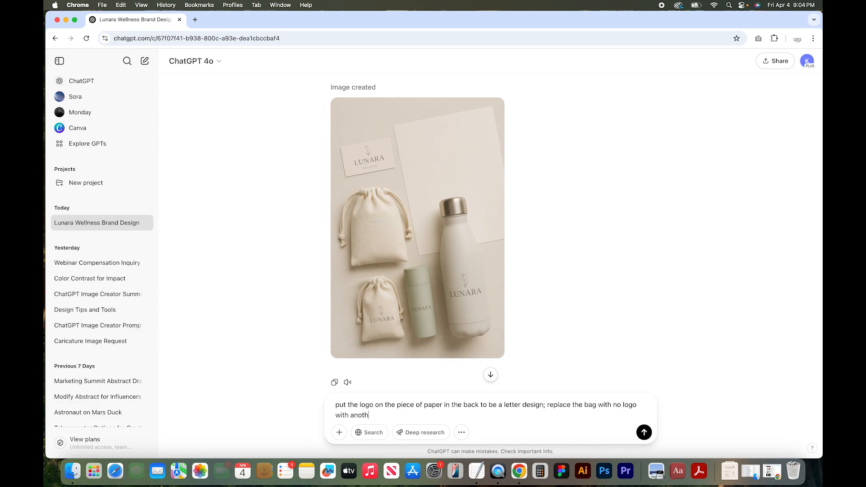
text(item)
key(Return)
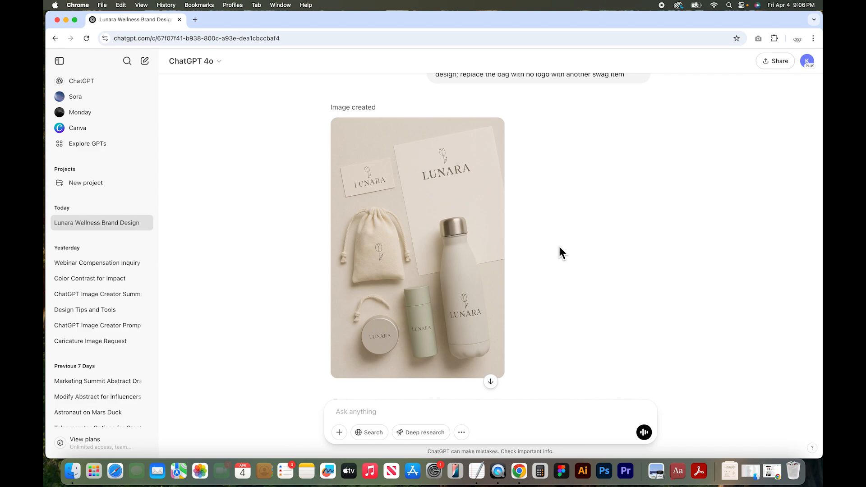
Step: Draft a Lunara wellness festival poster prompt with bold, elegant textured serif typography, distressed paper background, warm colors, and yoga and zen illustrations
mouse_move(483, 198)
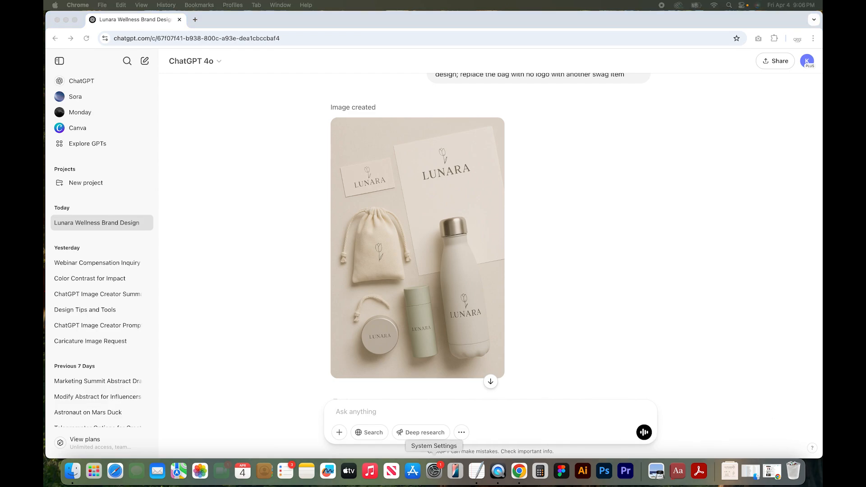
click(383, 412)
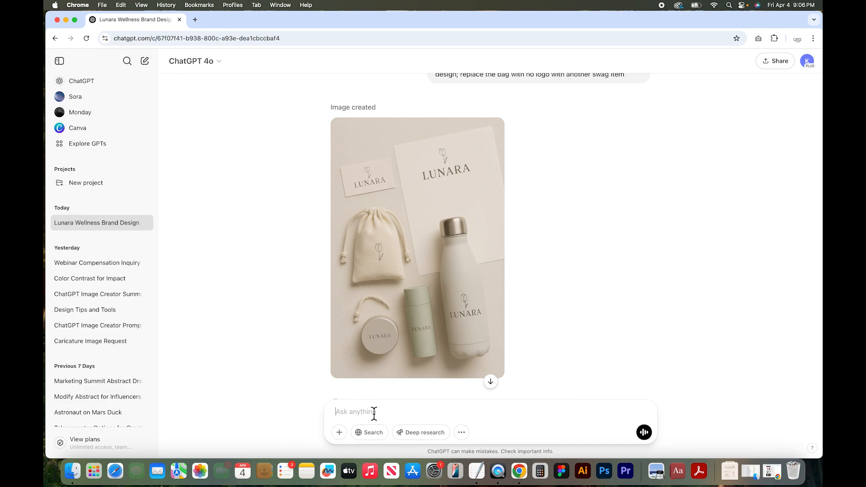
text(Create a poster for a wellness festival, bold and elegant serif typography with texture, distressed paper background, warm colors, yoga and zen illustrations.)
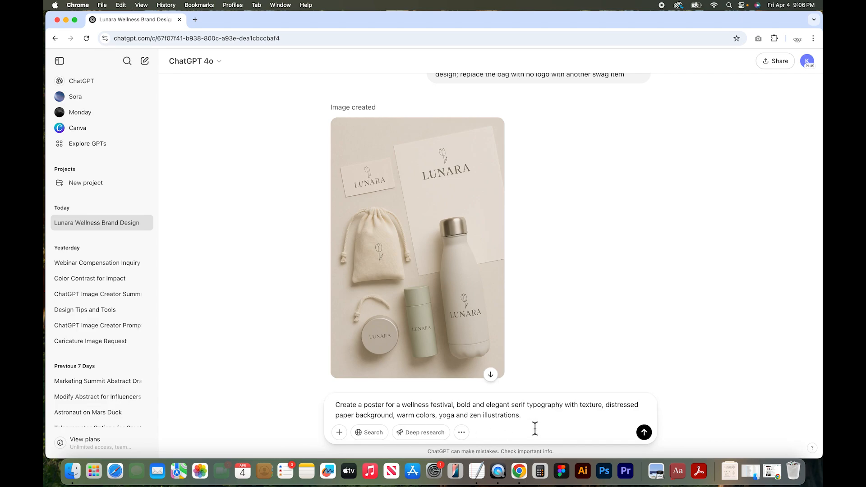
text(for our brand Lunara)
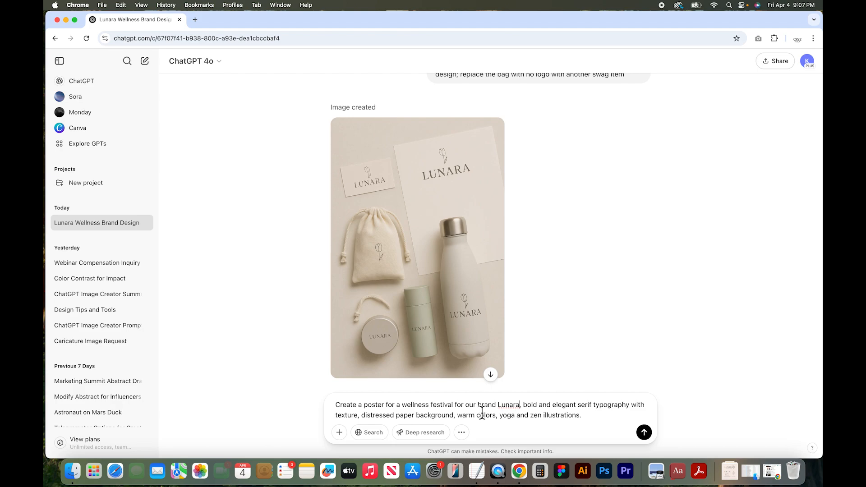
Step: Change the prompt's warm colors to our color palette, add floral to the illustrations, and submit the poster prompt
drag(496, 415, 460, 419)
text(our color palette)
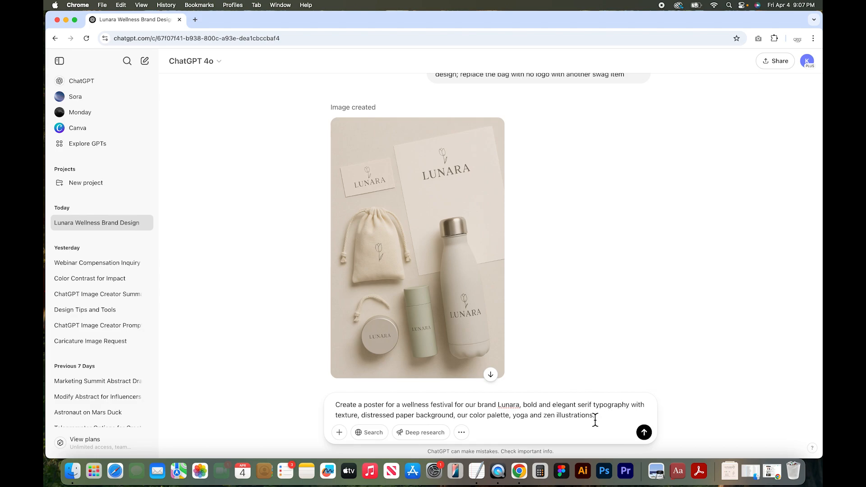
click(556, 421)
text(and floral)
key(super+a)
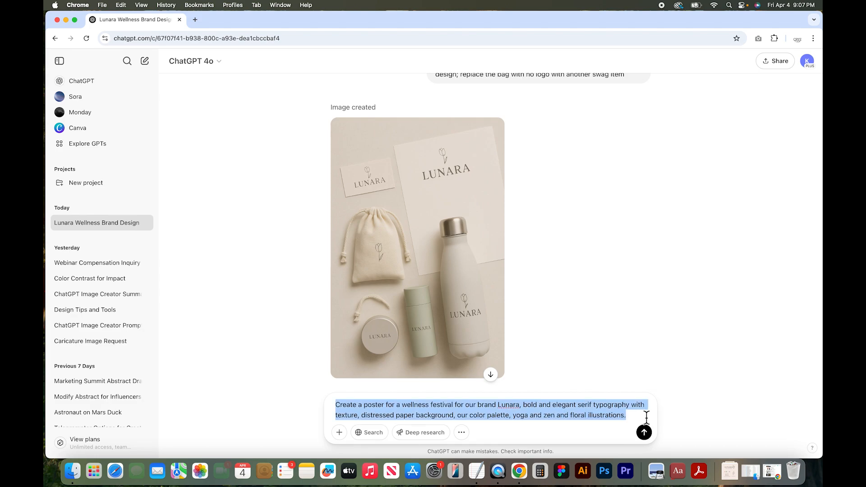
click(650, 439)
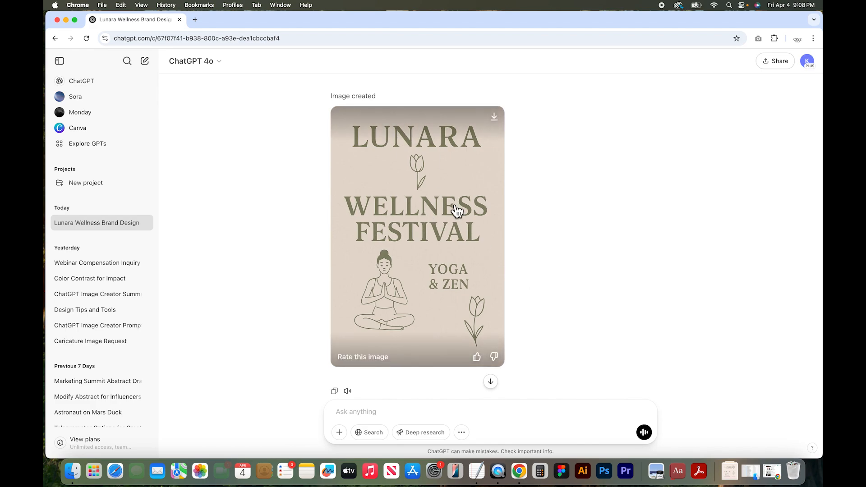
Step: Write a retry request saying the poster doesn't look balanced or well designed, and ask for the Lunara logo at the poster's bottom
click(385, 408)
text(try again, this do)
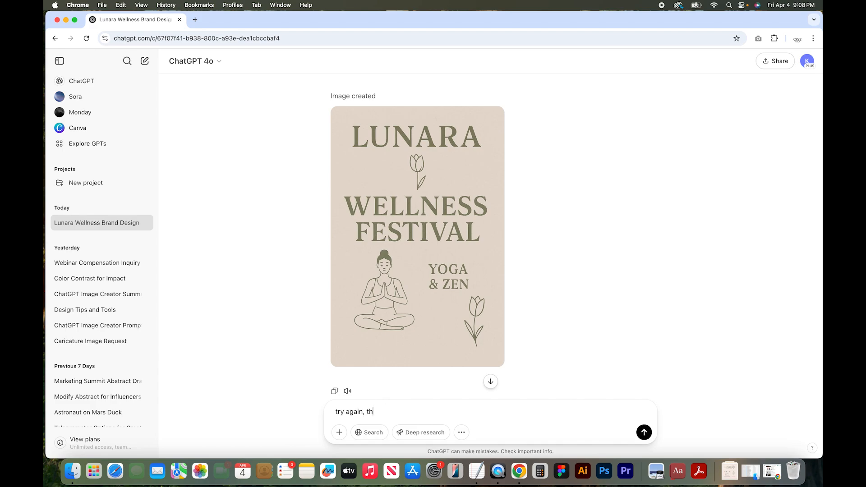
text(esn't look balanced or wel)
text(l designed. )
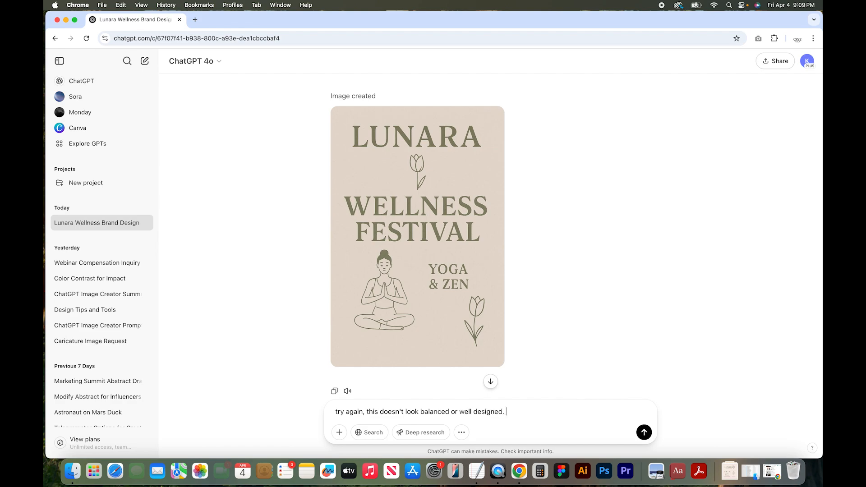
text(Add the logo )
text(for Lunara at the bot)
text(tom of the poster, and )
Step: Complete and submit the request with wellness festival large at the poster's top plus body copy and event details, and compare with the earlier poster
text(put)
text( wellness fest)
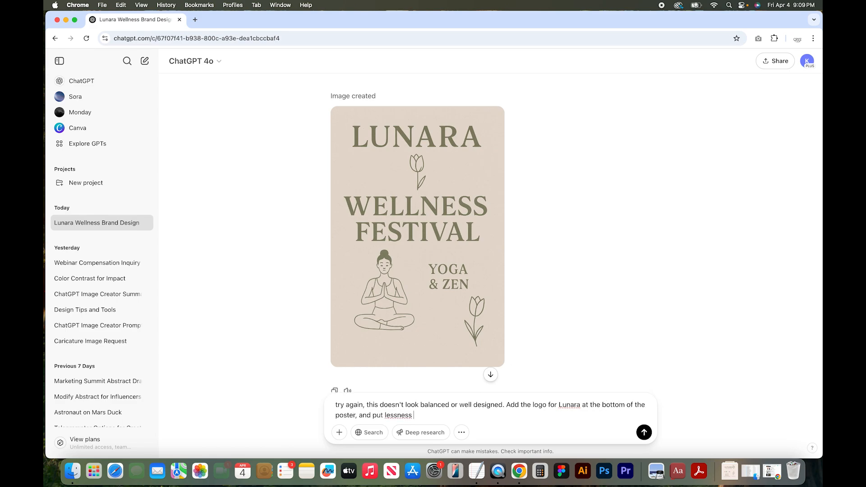
text(ival large and at )
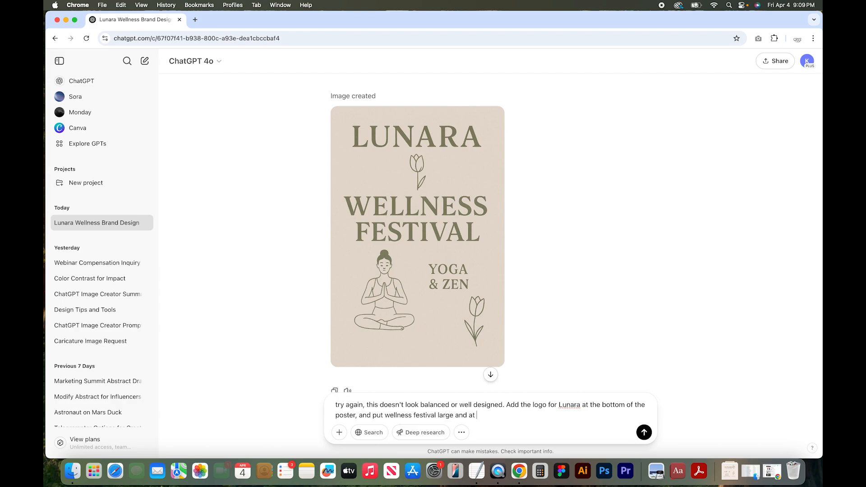
text(the top. Include some body copy and event detail)
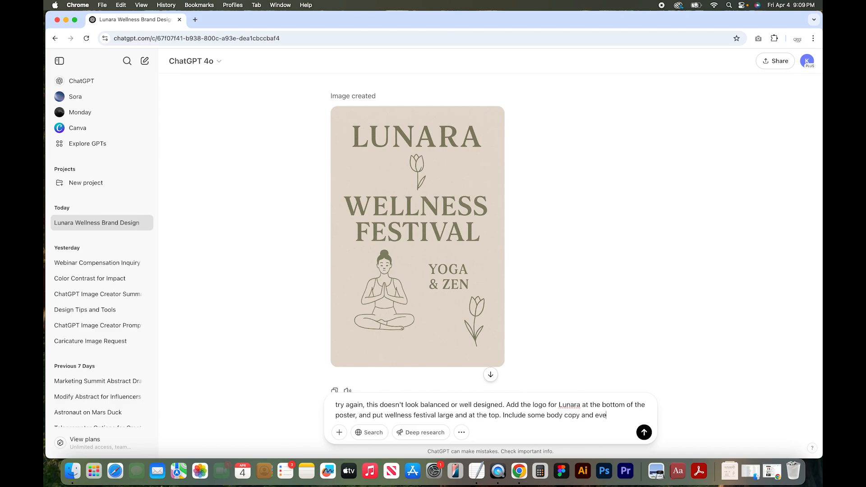
text(s about this even)
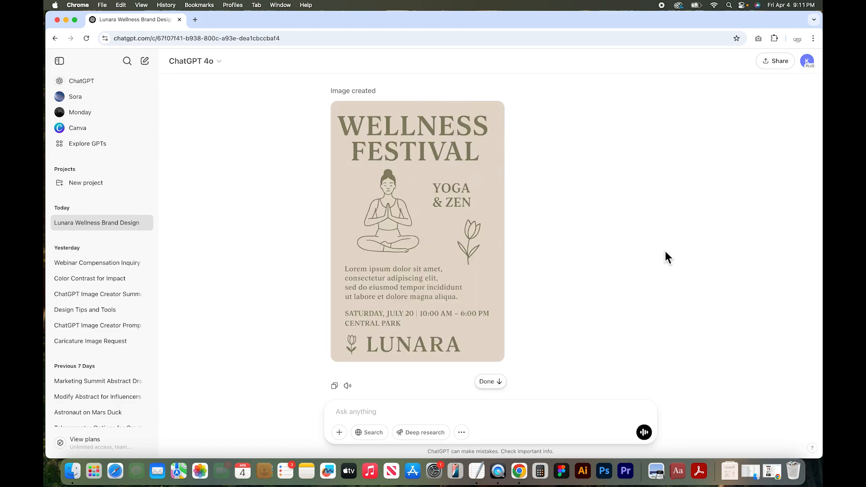
scroll(664, 250, up, 15)
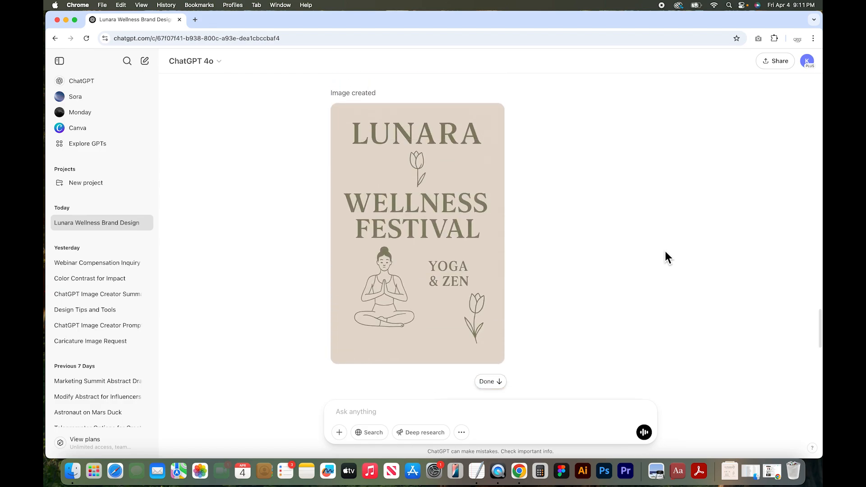
Step: Submit a prompt for a modern Lunara wellness mobile app UI with clean serif fonts, strong grid layout, brand color scheme, logo and splash screen design
scroll(665, 251, down, 10)
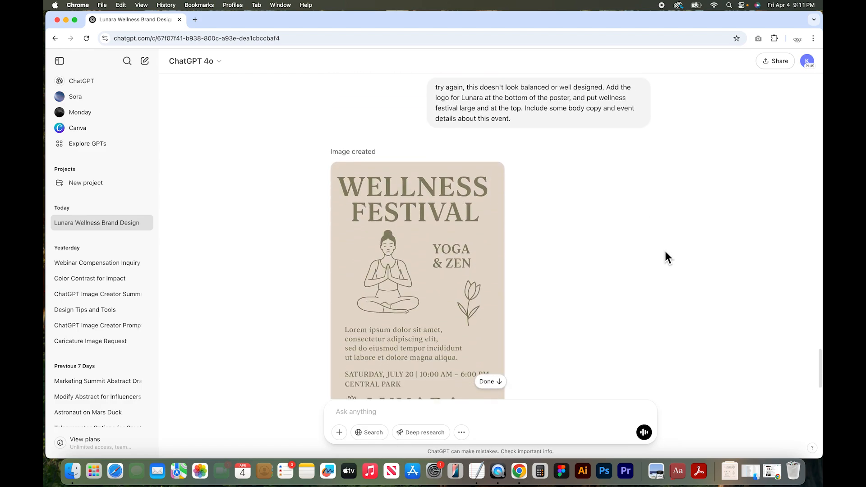
scroll(665, 250, down, 1)
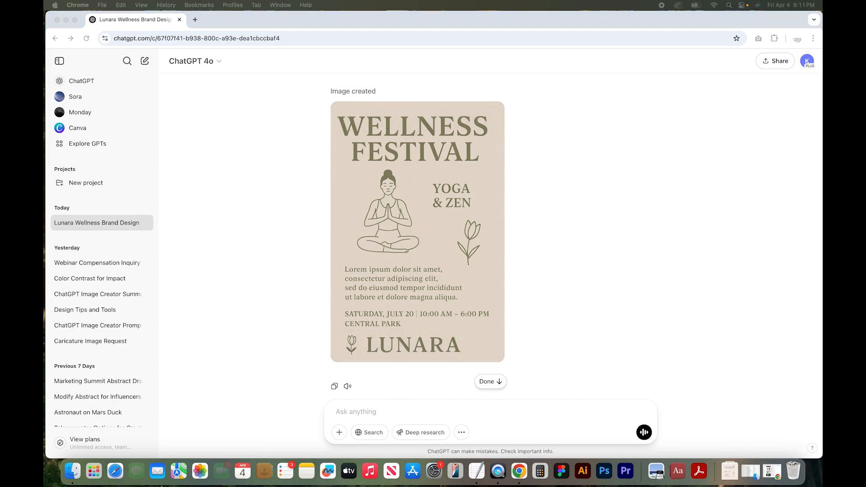
click(410, 408)
text(Now create a)
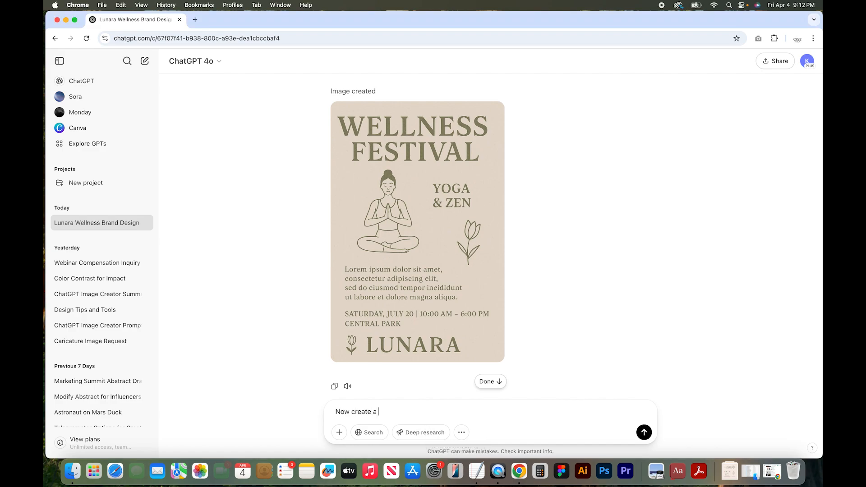
text(Mobile app UI layout for a modern lunara wellness app, clean serif fonts, strong grid layout, use the lunara brand color scheme, includes logo and splash screen design.)
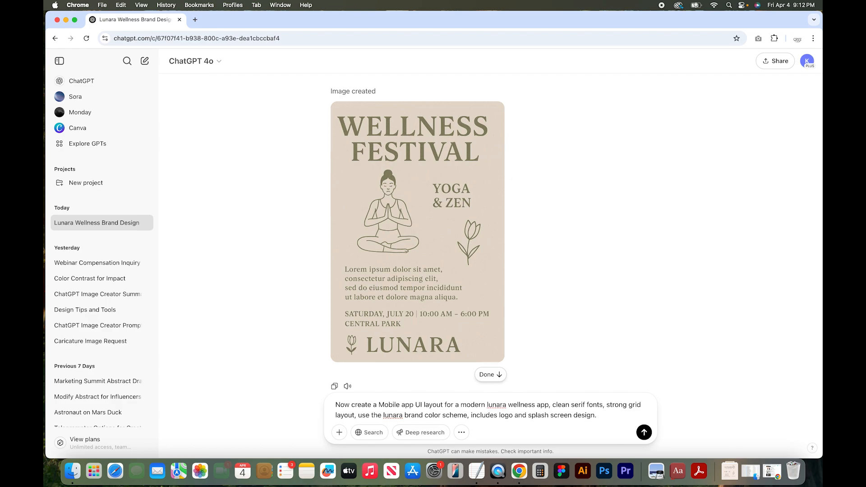
key(Return)
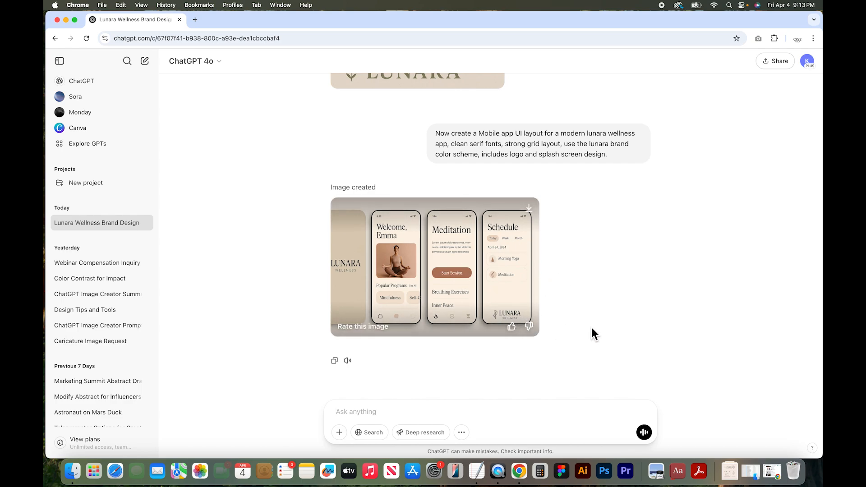
Step: Download the mobile app UI image and the redesigned Wellness Festival poster with the Lunara logo at its bottom
scroll(591, 325, up, 1)
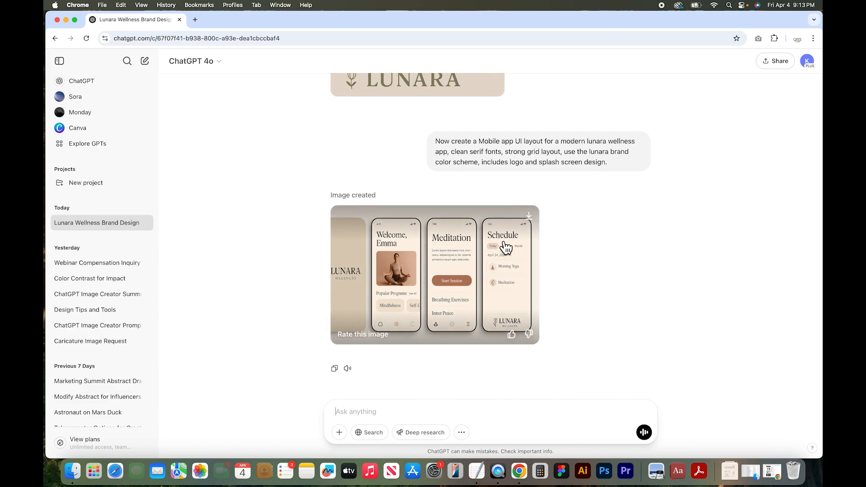
click(539, 220)
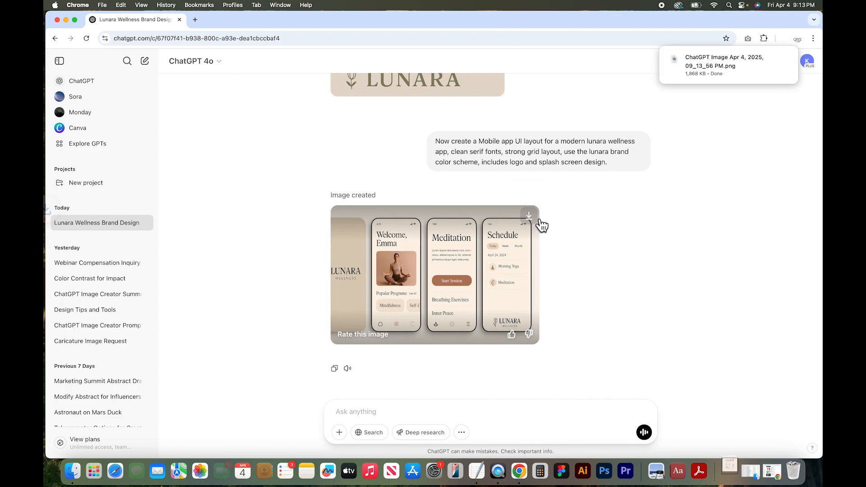
mouse_move(707, 74)
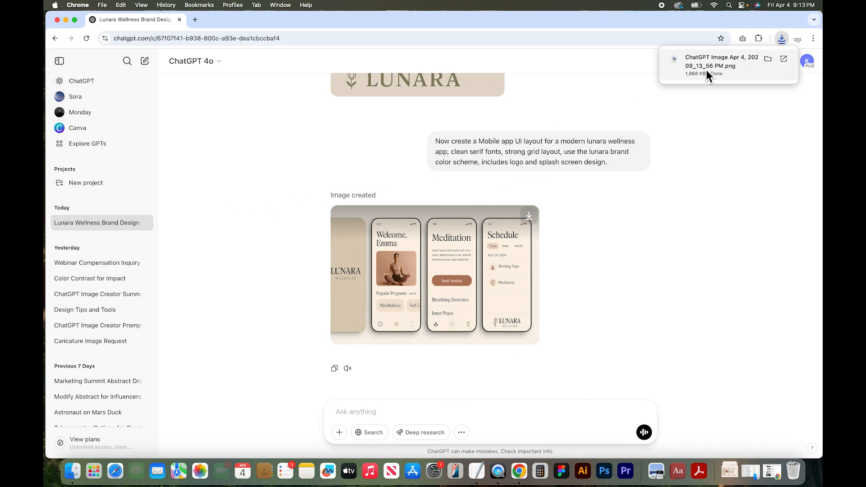
scroll(594, 240, down, 1)
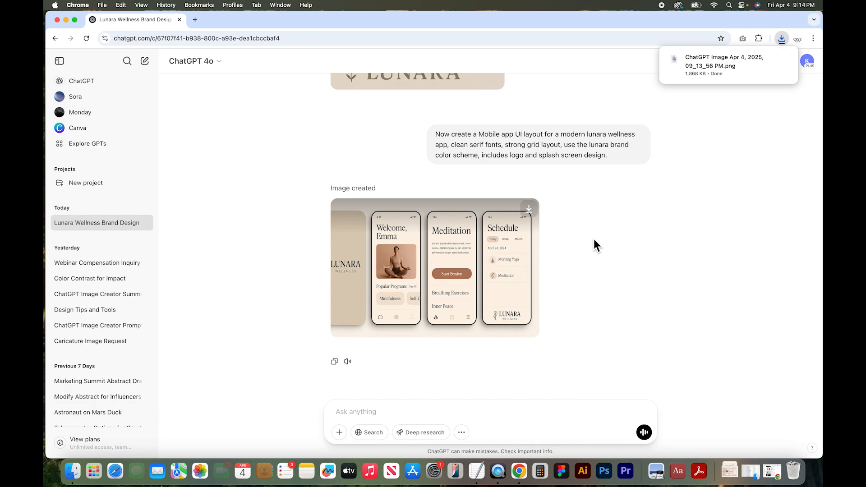
scroll(594, 241, up, 5)
scroll(594, 239, up, 3)
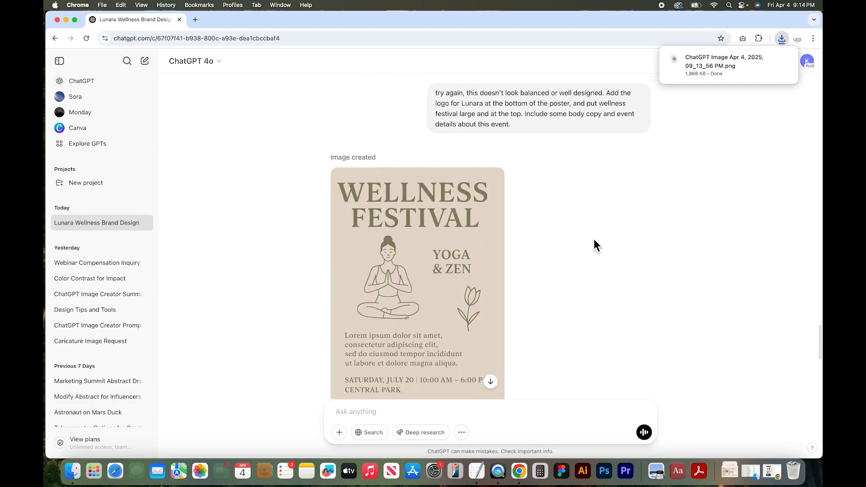
scroll(593, 239, down, 2)
click(497, 122)
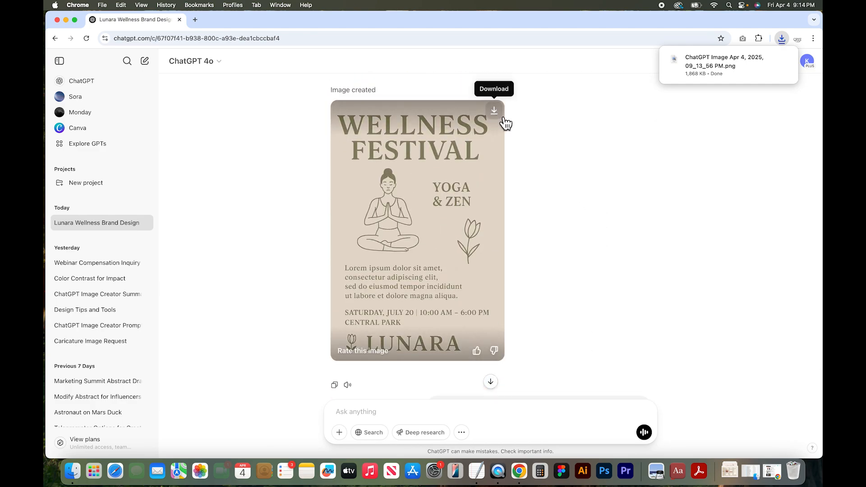
Step: Download the Lunara product mockup with the letter design and the brand board image from earlier in the chat
scroll(608, 161, up, 2)
scroll(608, 161, up, 20)
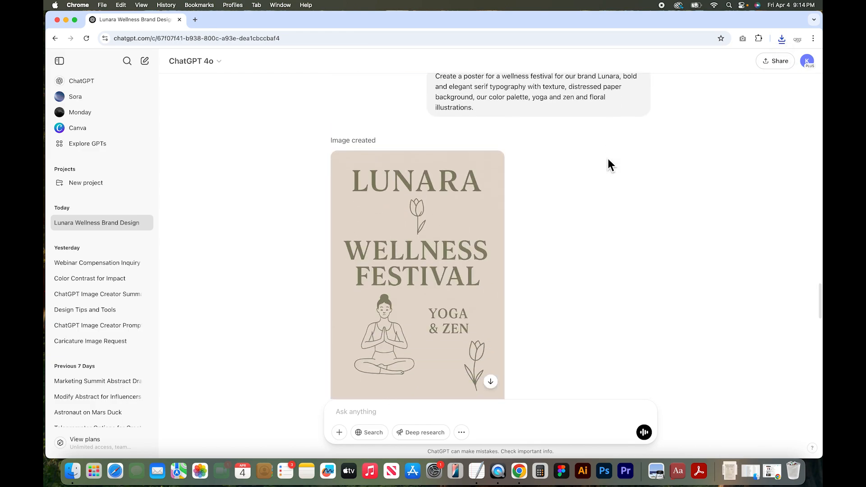
click(495, 137)
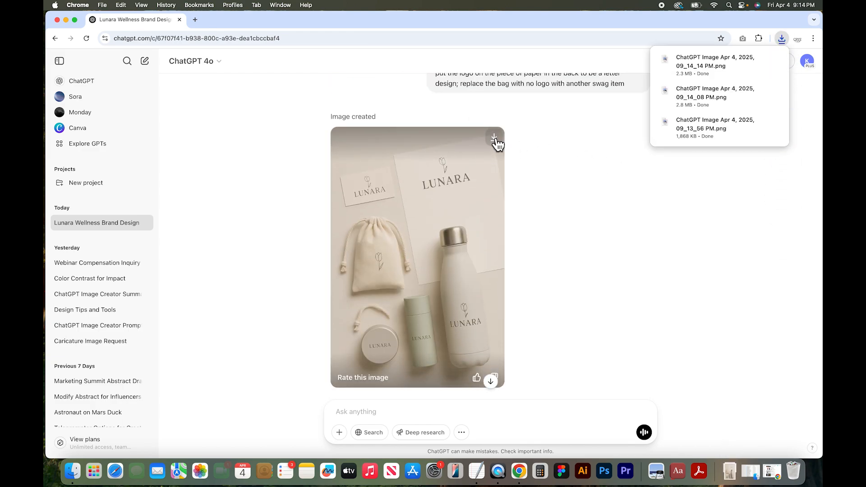
scroll(543, 154, up, 10)
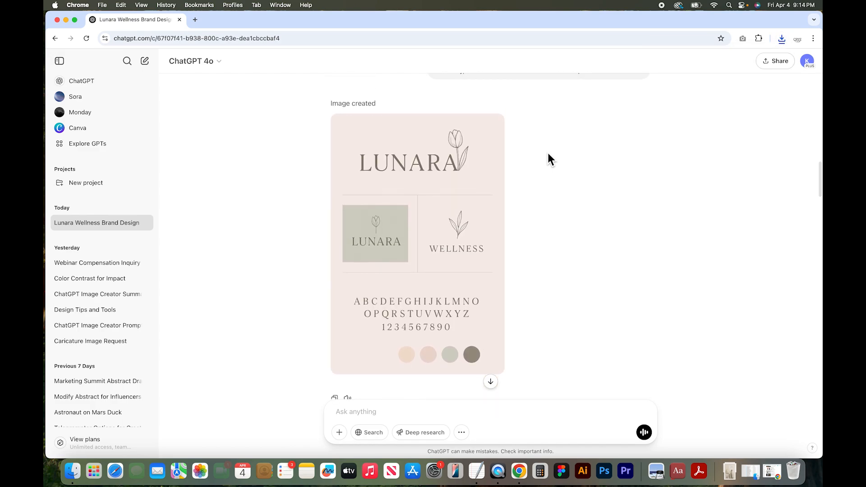
Step: Switch to Finder's Downloads folder and preview the four newly downloaded Lunara images together as a full-screen grid
click(75, 472)
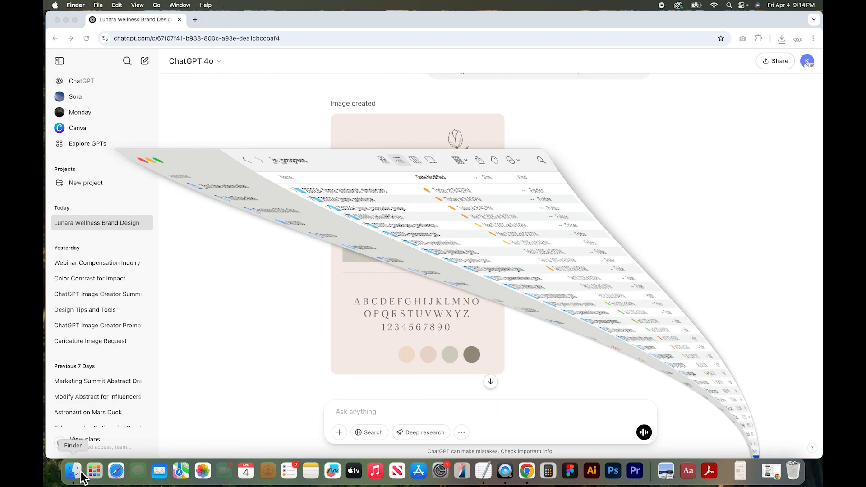
click(80, 207)
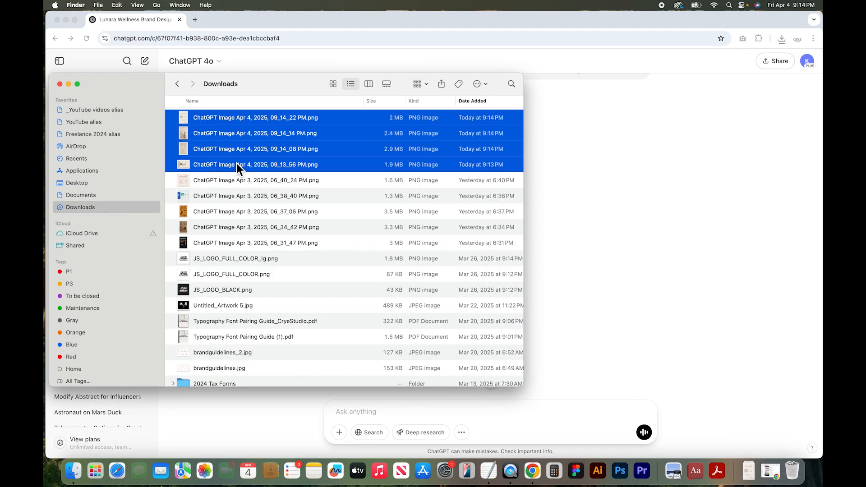
key(space)
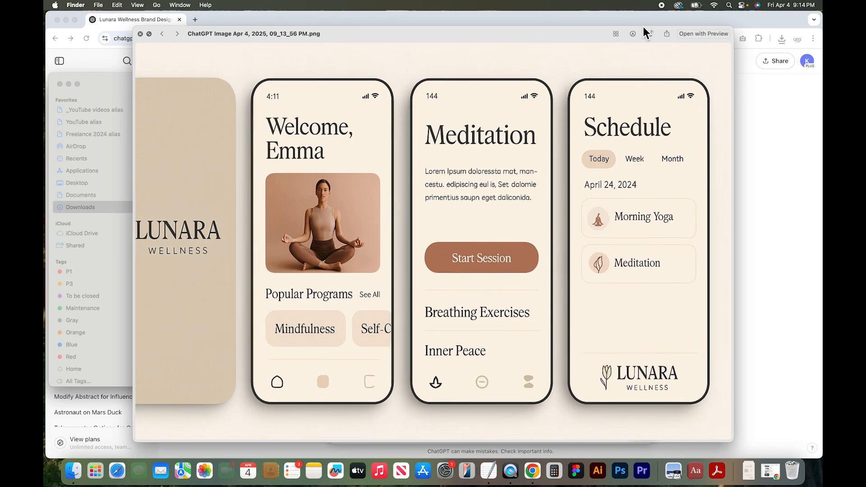
click(615, 34)
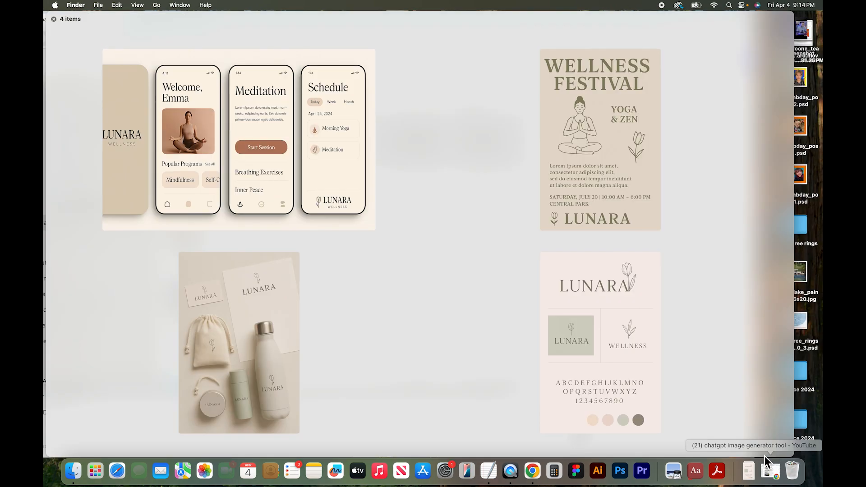
Step: Enlarge the brand board from the preview grid and page through the other Lunara images, including the Wellness Festival poster
click(566, 397)
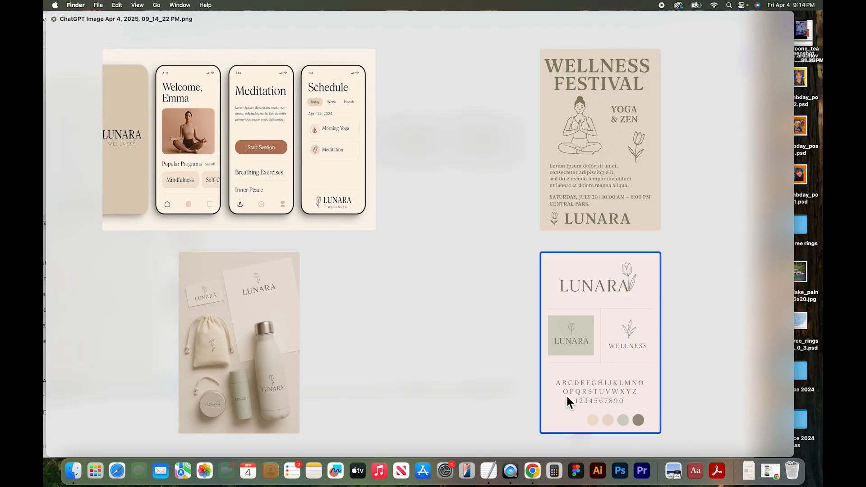
click(632, 392)
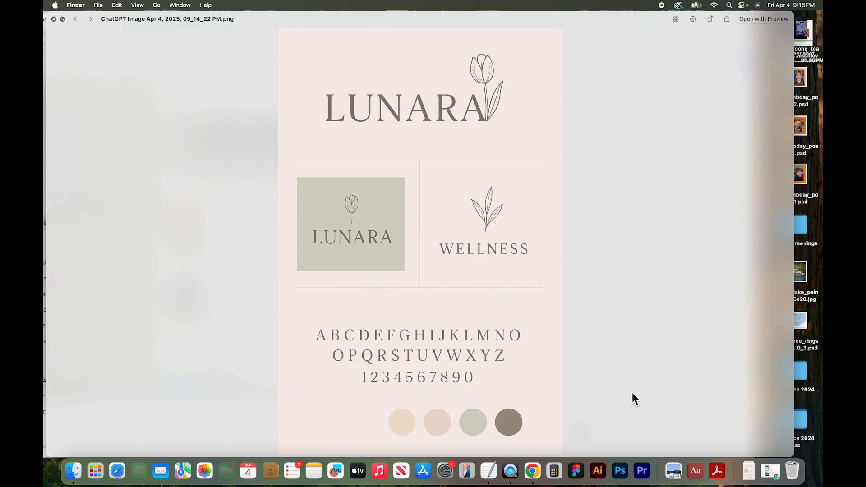
key(Left)
key(Right)
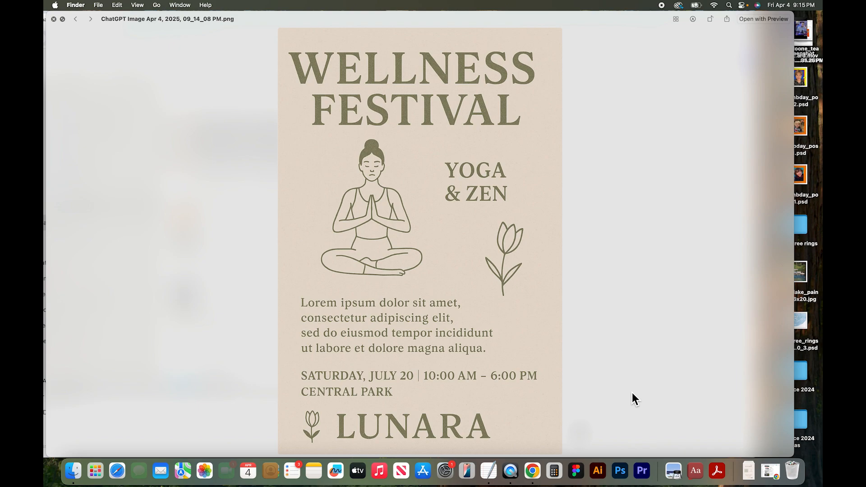
key(Right)
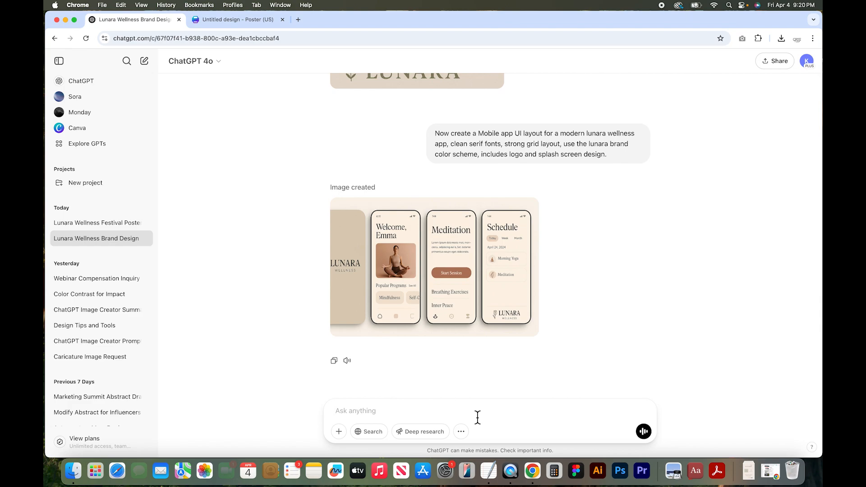
Step: Return to the Lunara brand chat in Chrome and submit the request "Download a high res EPS or SVG vector file of the Lunara logo"
text(Logo and brand board for a wellness brand named 'Lunara')
key(super+z)
text(Download a high res EPS)
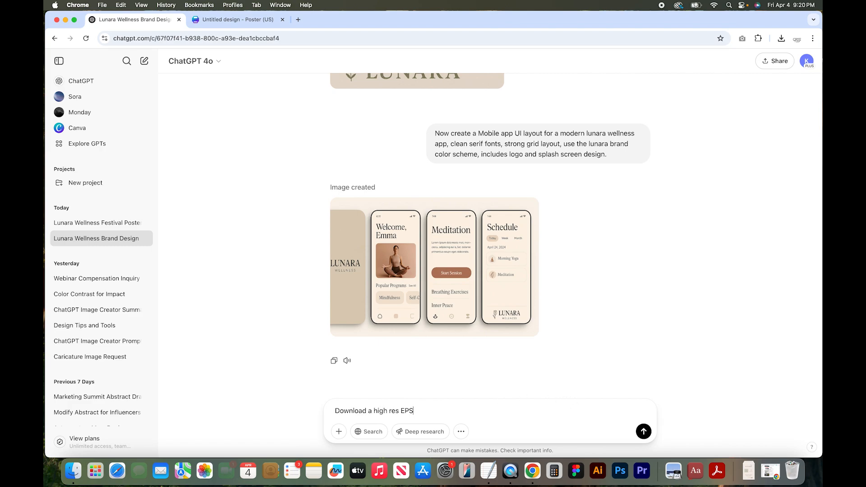
text( or SVG vector file of the Lunara)
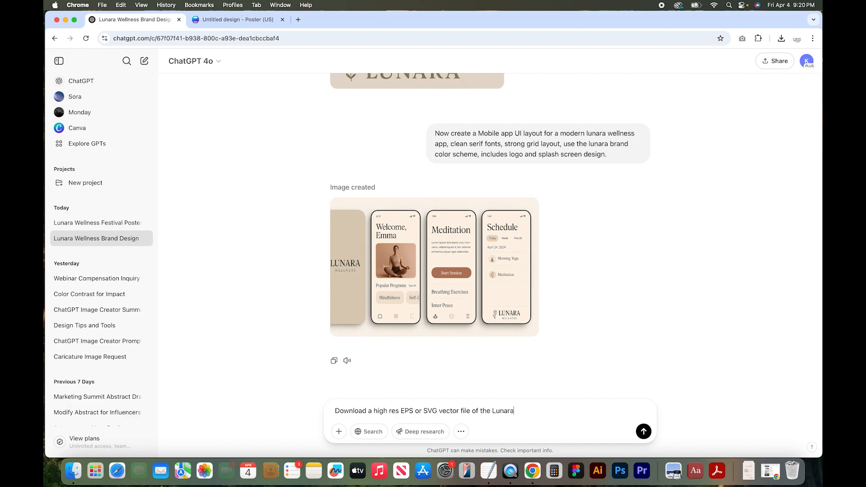
text( logo)
key(Return)
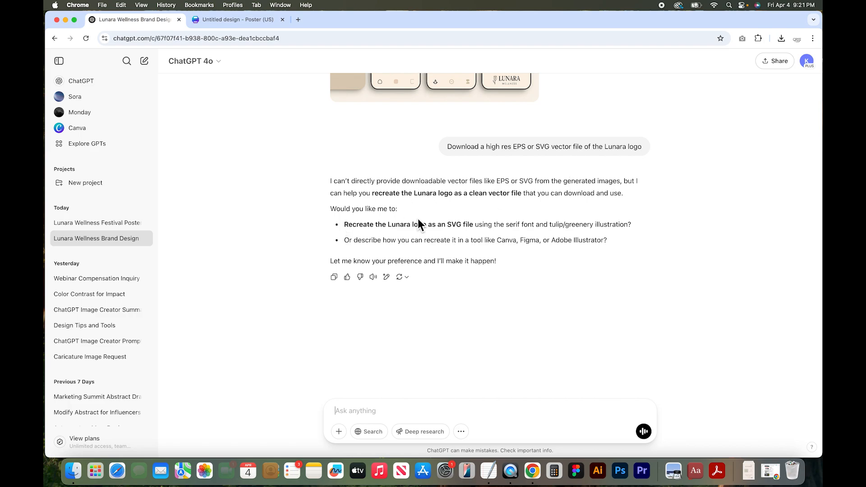
Step: Copy the reply's suggestion to recreate the Lunara logo as an SVG file using the serif font and tulip/greenery illustration, and submit it
drag(345, 224, 473, 228)
key(super+c)
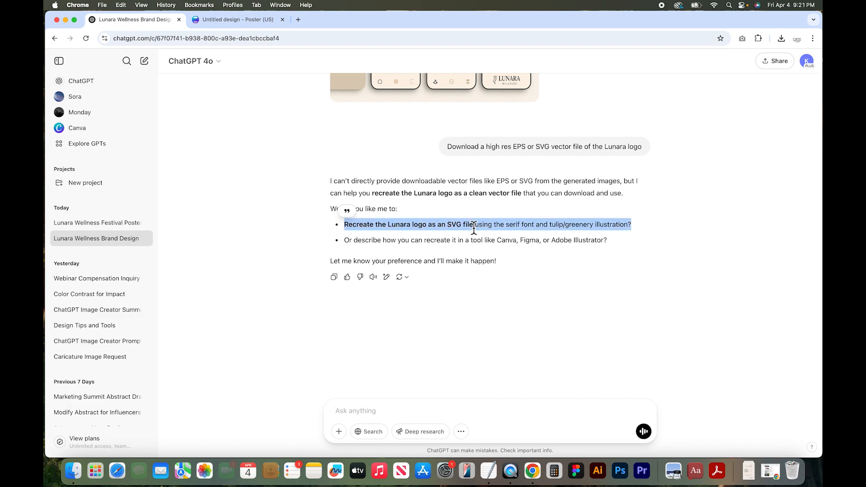
click(434, 414)
key(super+v)
key(Return)
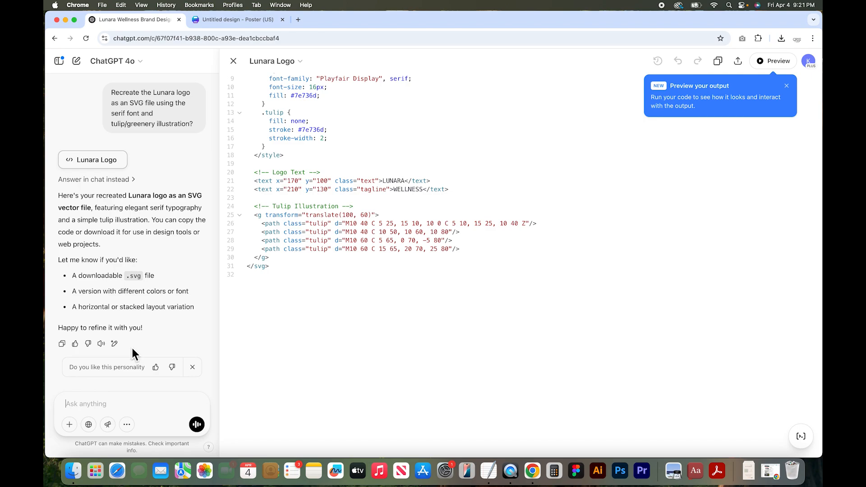
Step: Submit the reply's "A downloadable .svg file" option as a request and download the Lunara logo SVG
triple_click(120, 278)
key(super+c)
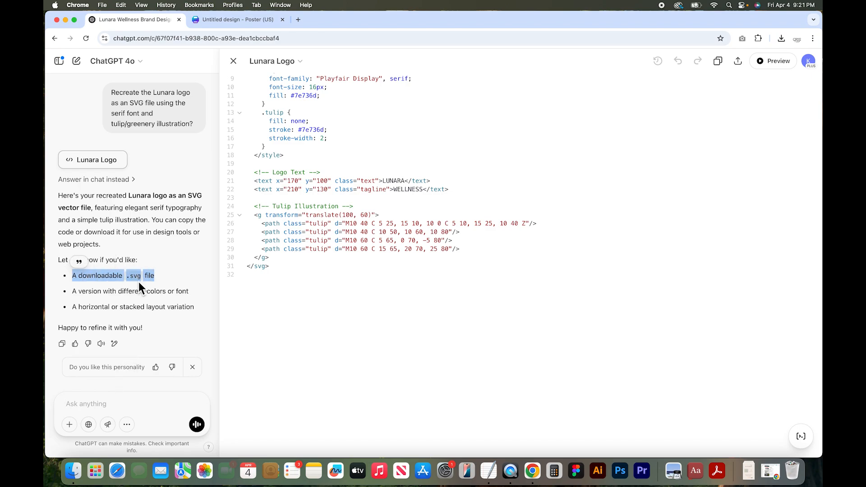
click(126, 403)
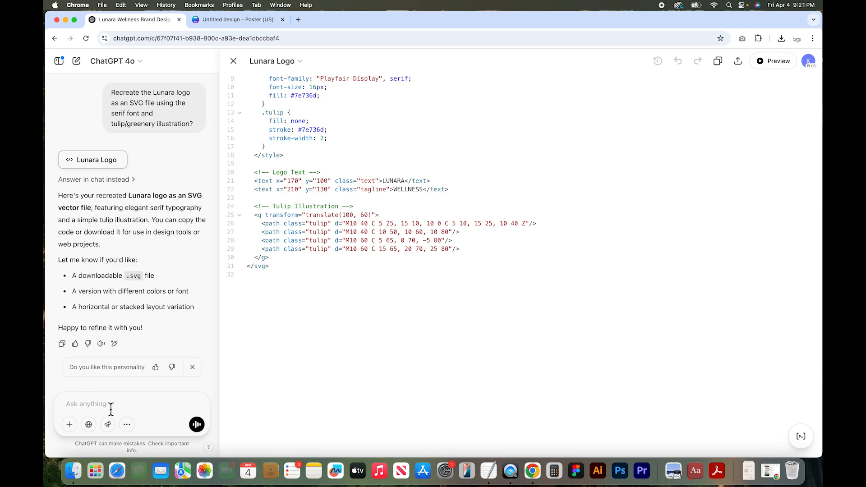
key(super+v)
key(Return)
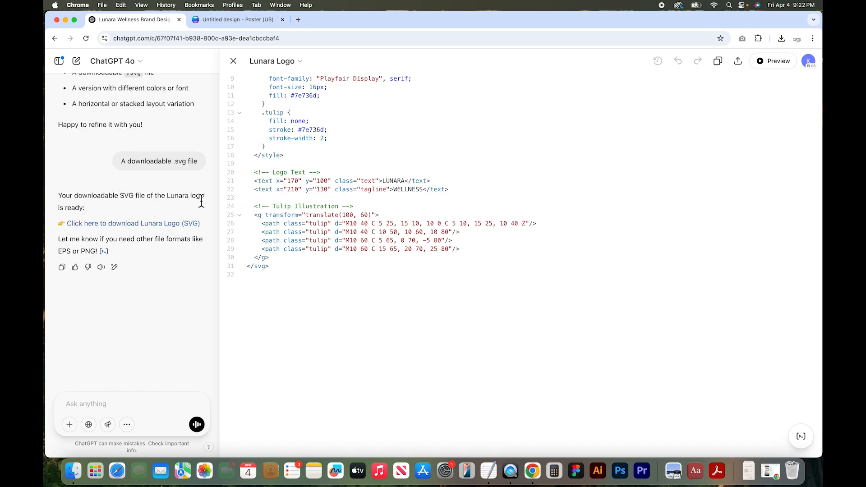
click(167, 232)
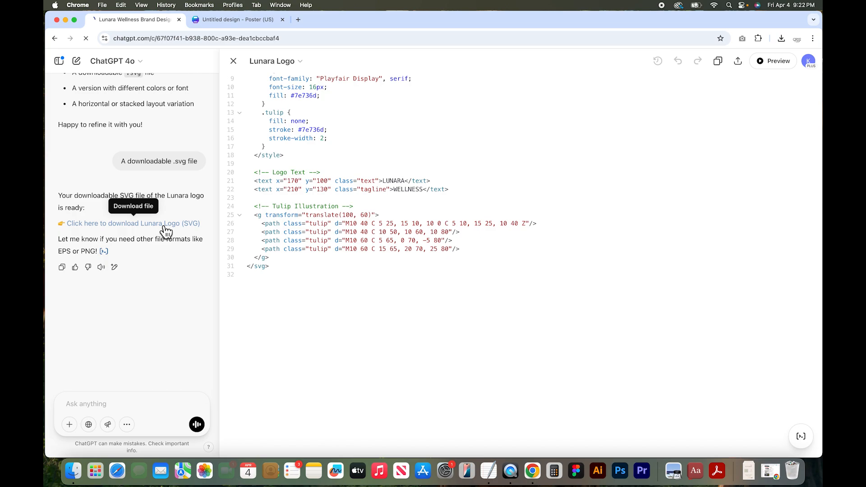
Step: Open lunara_logo.svg from Downloads in Adobe Illustrator 2025, accept the font problems notice, and inspect the LUNARA and WELLNESS text objects
click(214, 118)
right_click(222, 116)
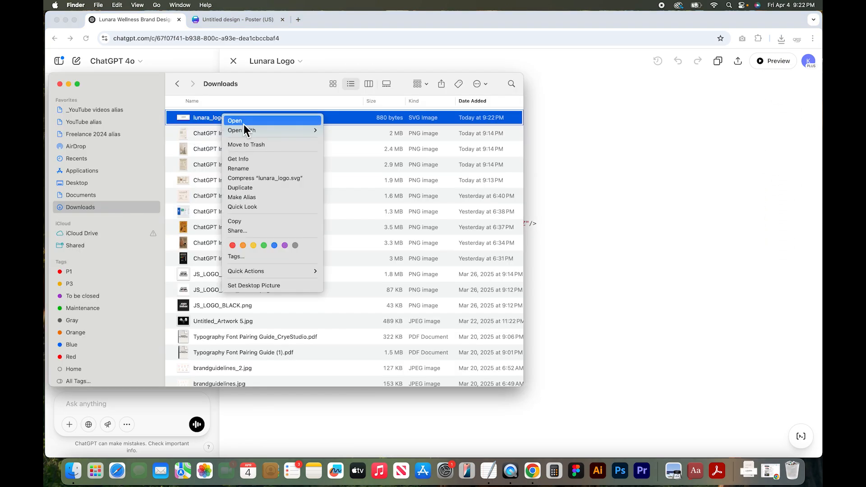
mouse_move(249, 131)
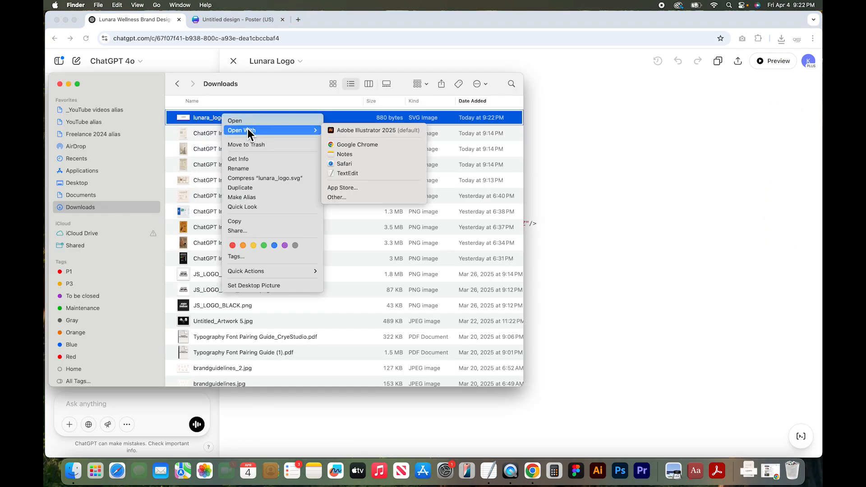
click(390, 131)
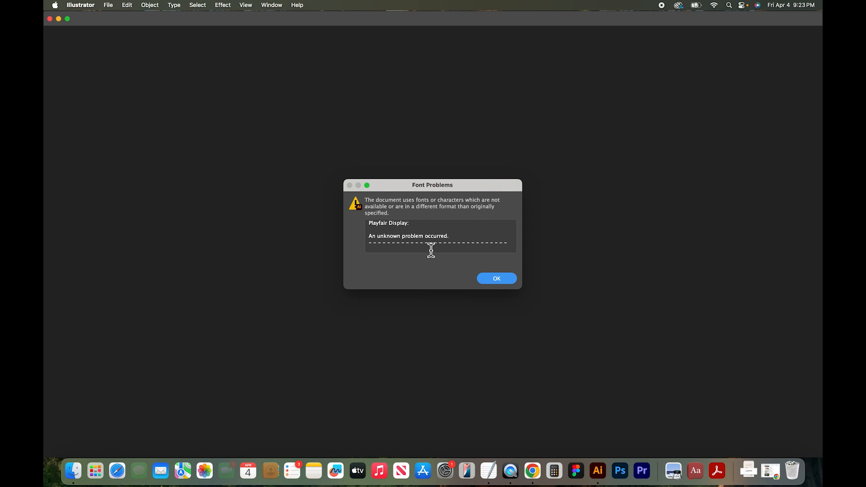
click(496, 278)
click(455, 251)
click(443, 276)
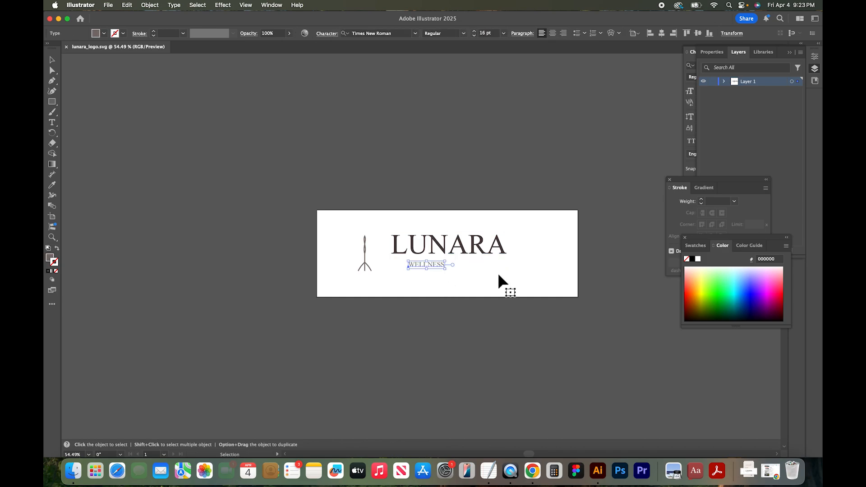
Step: Check the objects in the SVG logo by selecting all the artwork, then deselect it
drag(564, 307, 359, 205)
click(543, 224)
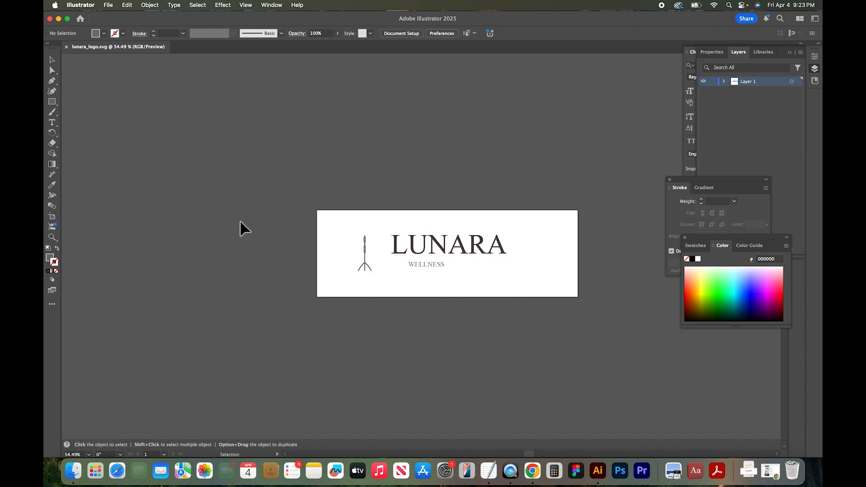
drag(240, 222, 600, 326)
click(600, 327)
Step: Preview ChatGPT Image Apr 4, 2025, 09_14_22 PM.png from Downloads in Finder and open it in Illustrator
click(72, 470)
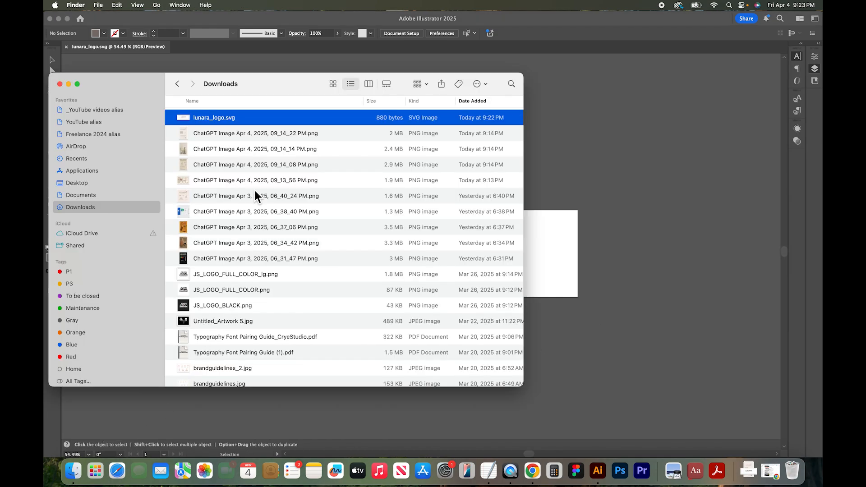
click(232, 136)
key(space)
key(space)
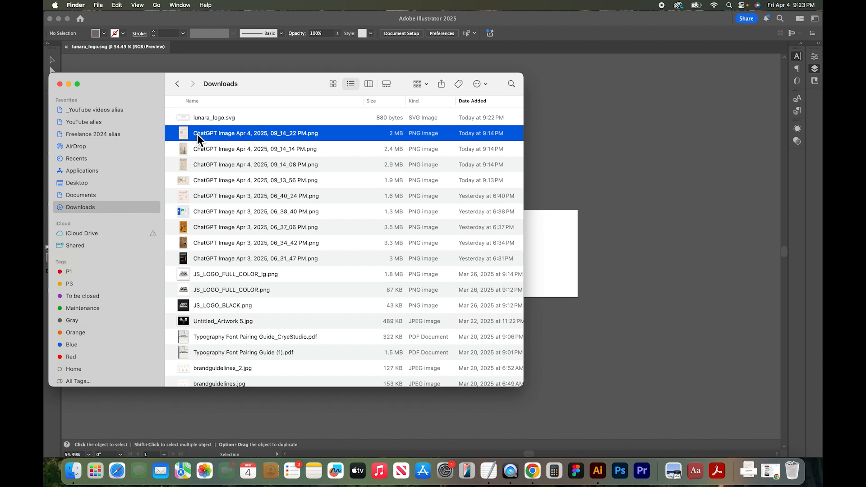
drag(204, 141, 598, 477)
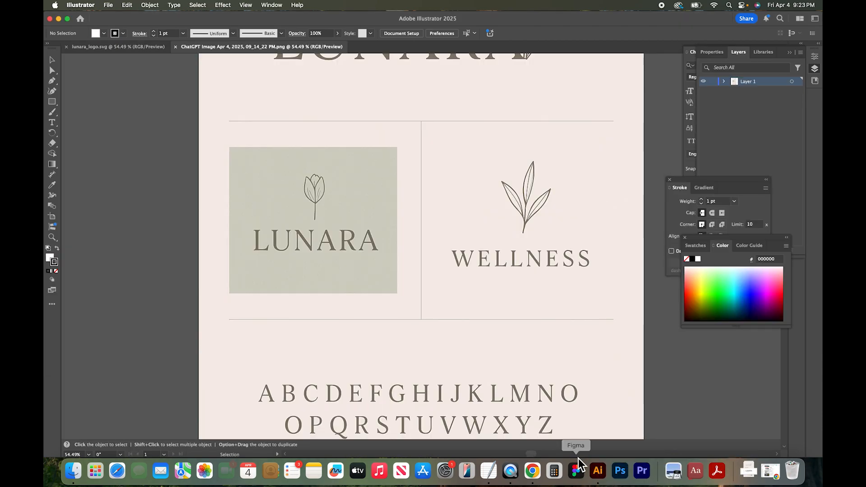
Step: Examine the edge quality of the lettering and botanical illustrations in the brand board PNG up close
key(super+equal)
key(super+equal)
key(super+equal)
key(super+equal)
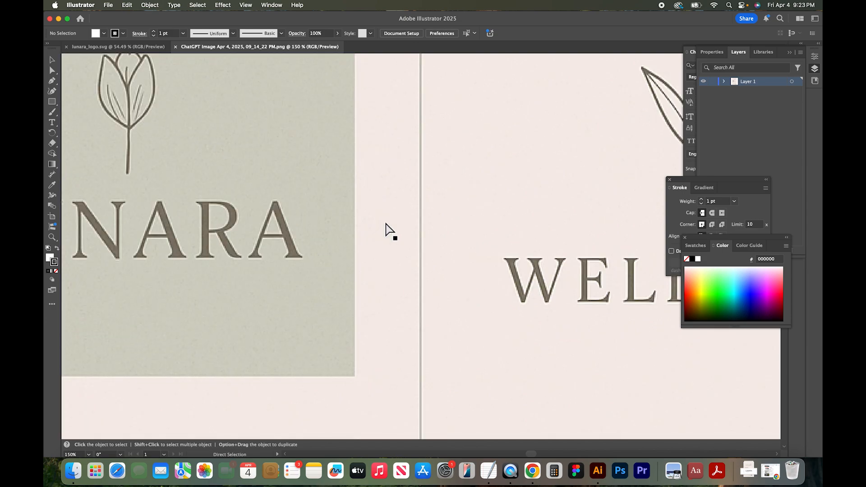
scroll(547, 271, right, 8)
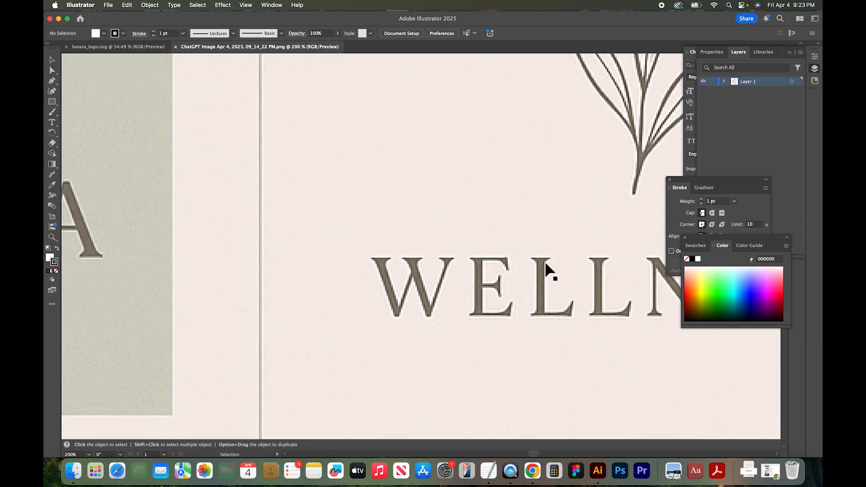
key(super+minus)
key(super+minus)
key(super+minus)
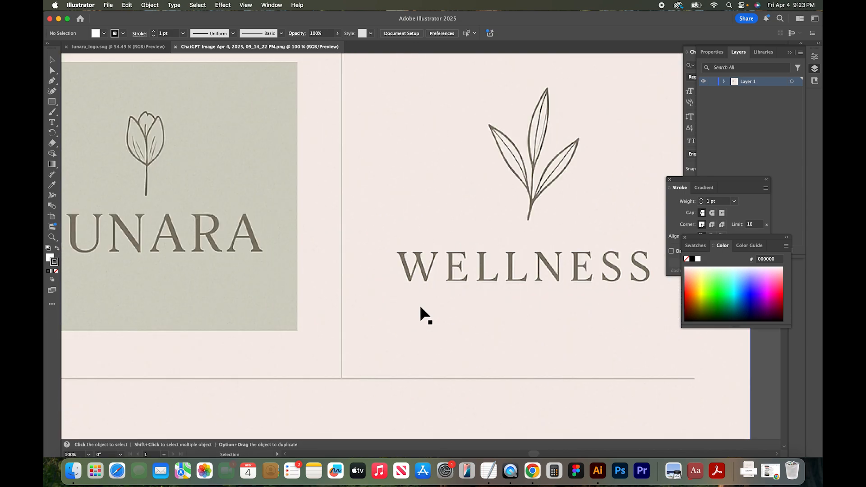
scroll(420, 307, up, 10)
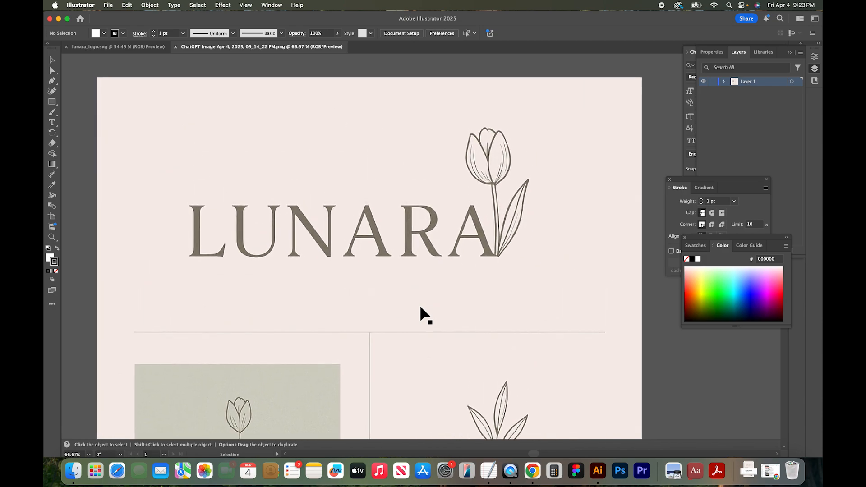
Step: Select the brand board image, apply Image Trace with the default preset, and review the traced artwork
click(404, 278)
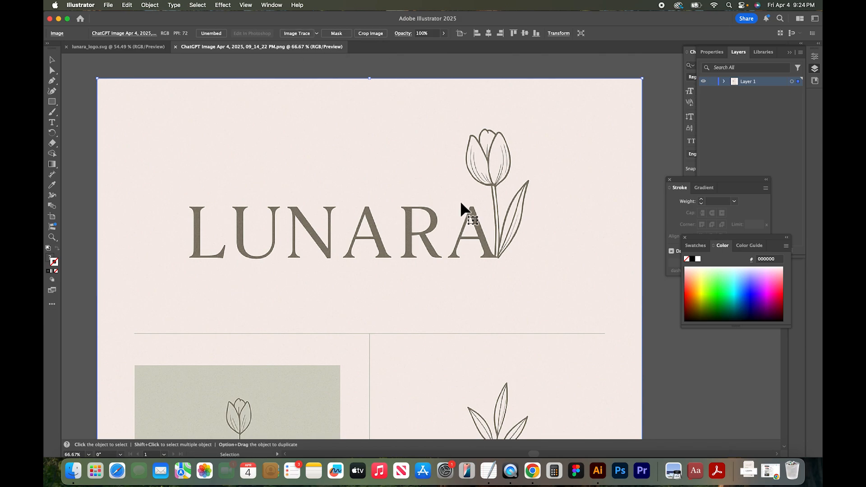
click(162, 6)
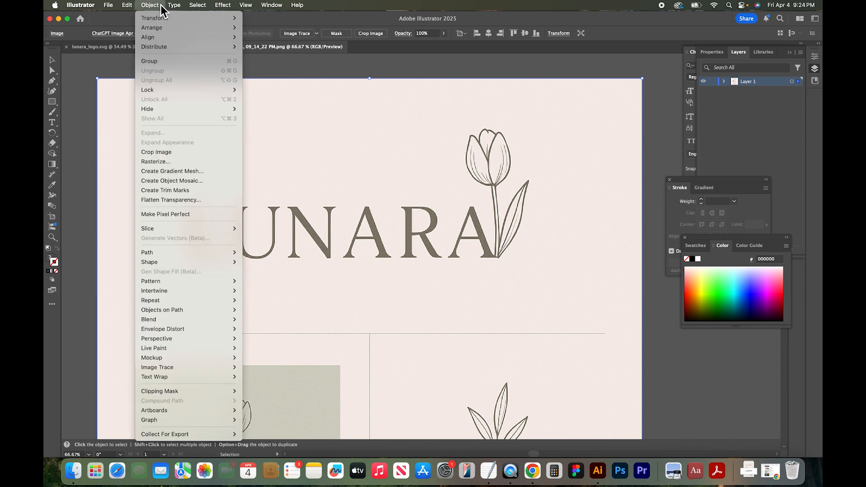
click(297, 5)
text(image trace)
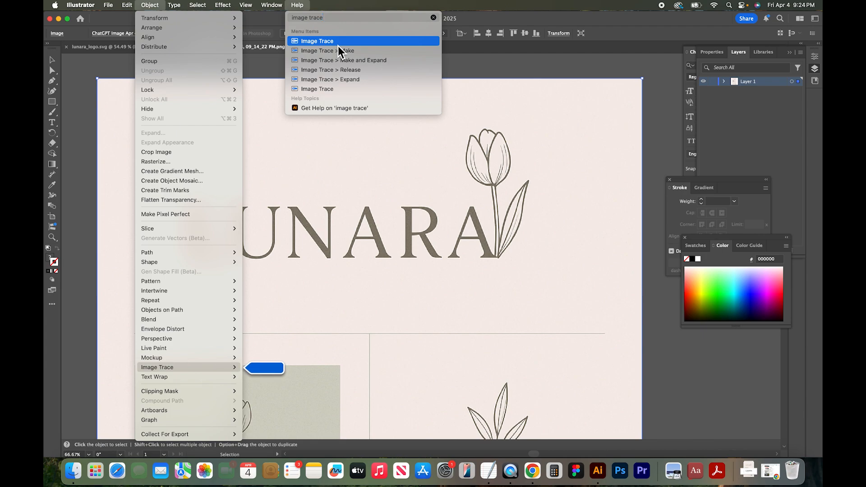
click(267, 68)
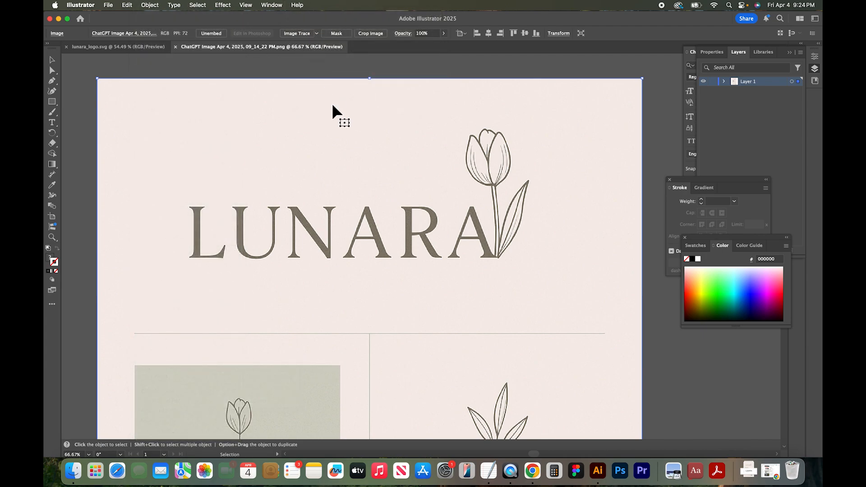
click(296, 33)
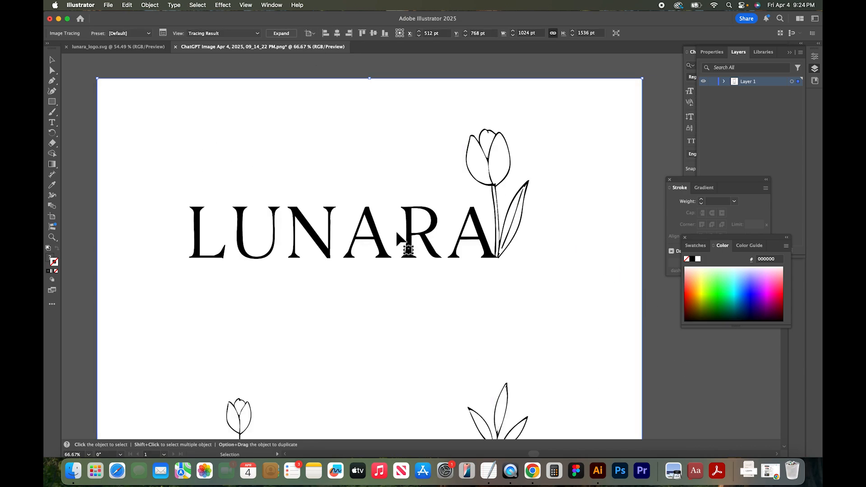
scroll(397, 233, down, 5)
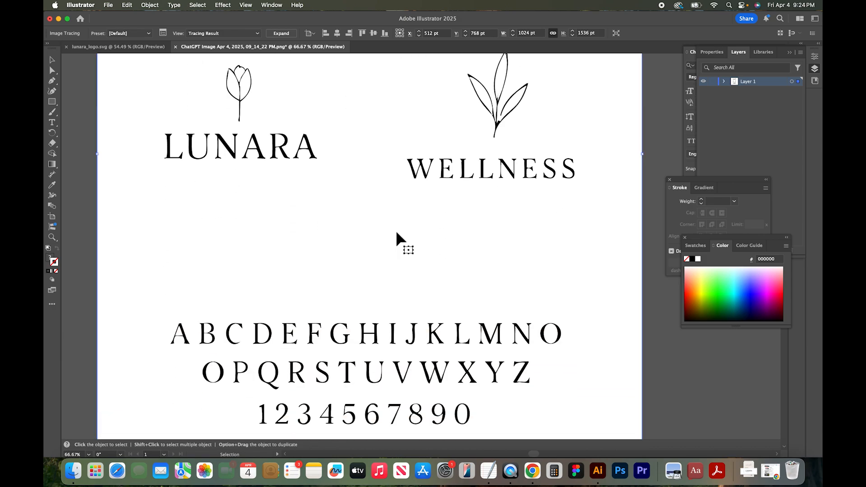
scroll(396, 232, up, 5)
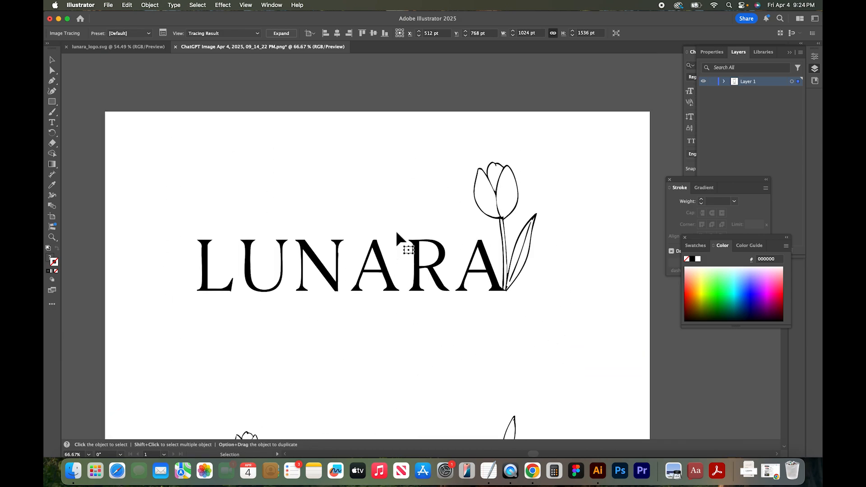
Step: Open the Image Trace settings, keep the Black and White mode, and apply the Black and White Logo preset
click(166, 33)
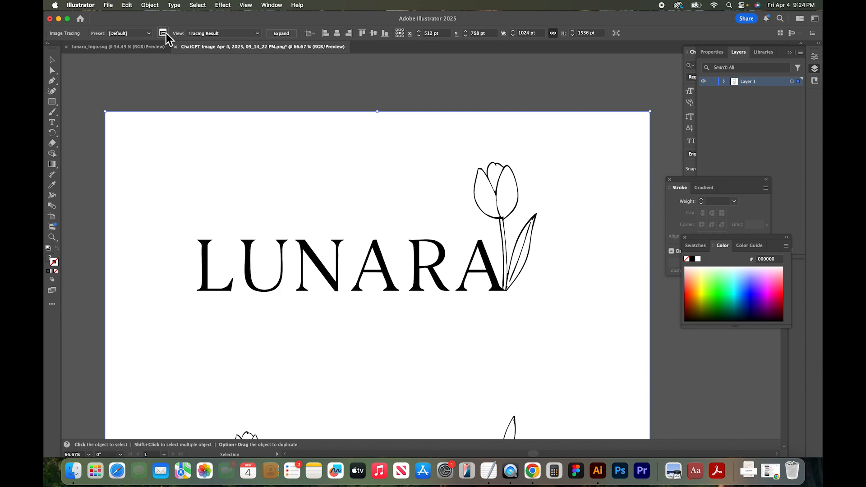
drag(351, 112, 636, 111)
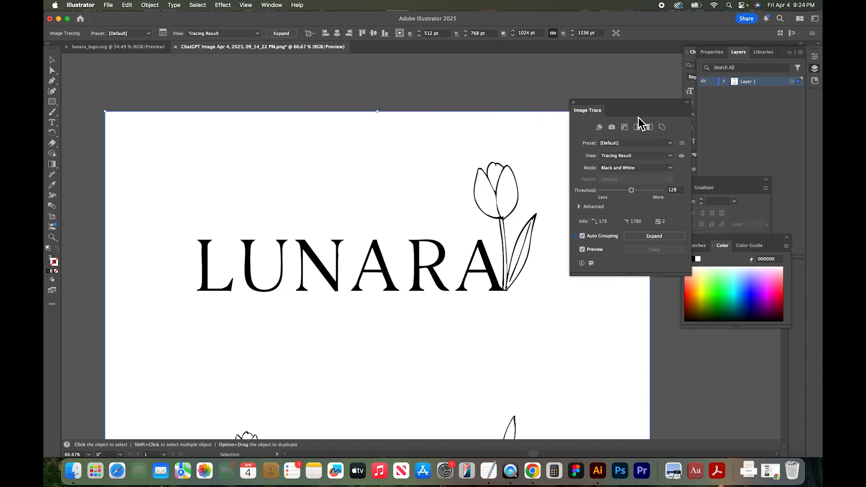
click(640, 169)
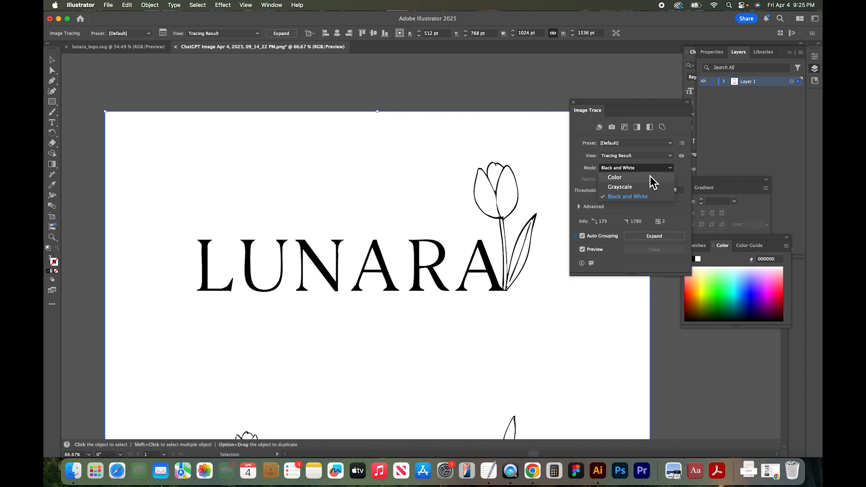
click(641, 198)
click(670, 143)
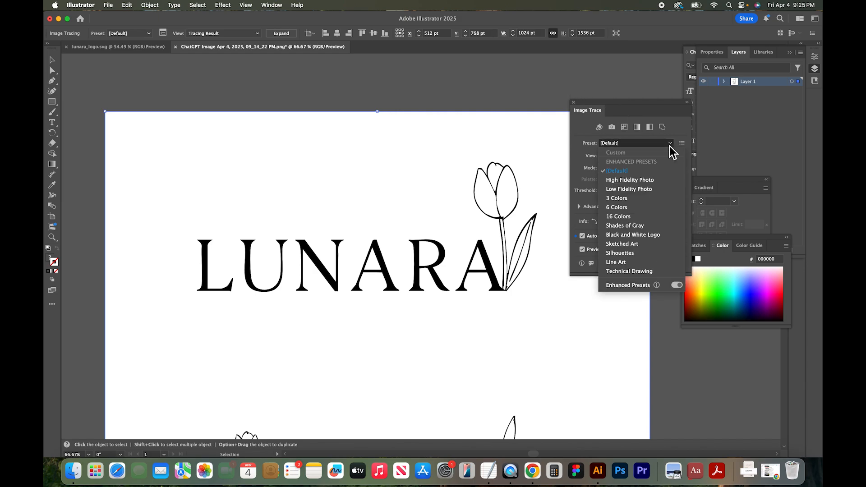
click(651, 236)
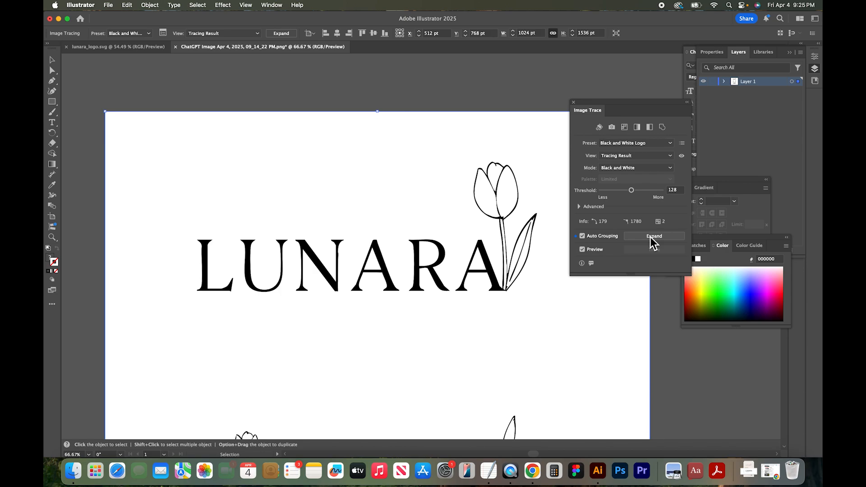
Step: Raise the Image Trace threshold to 223 to capture the tulip's fine lines
drag(631, 190, 636, 191)
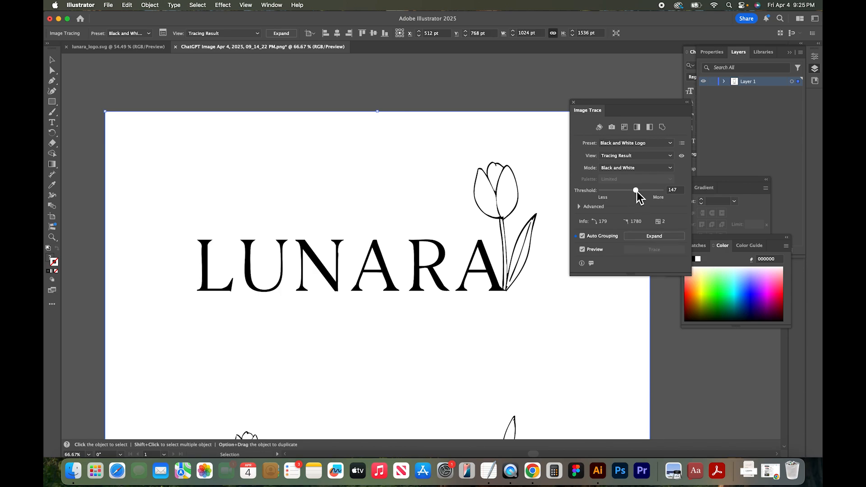
drag(637, 192, 645, 193)
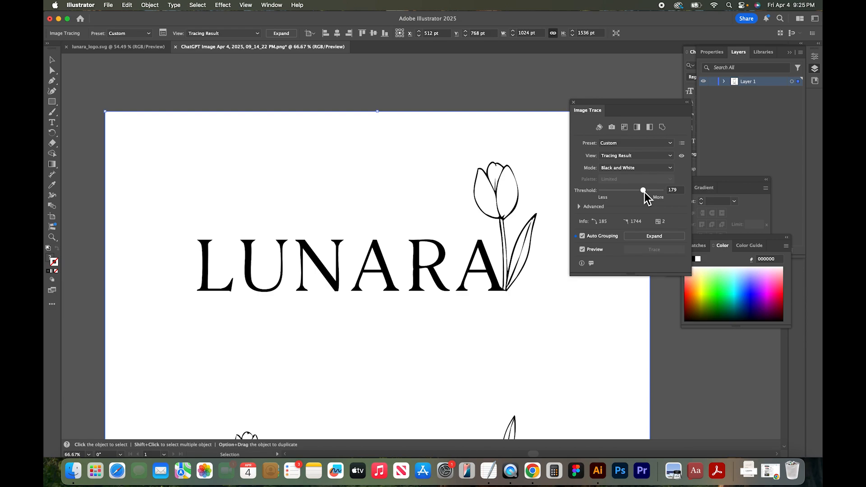
key(super+equal)
scroll(486, 130, up, 10)
scroll(485, 126, down, 2)
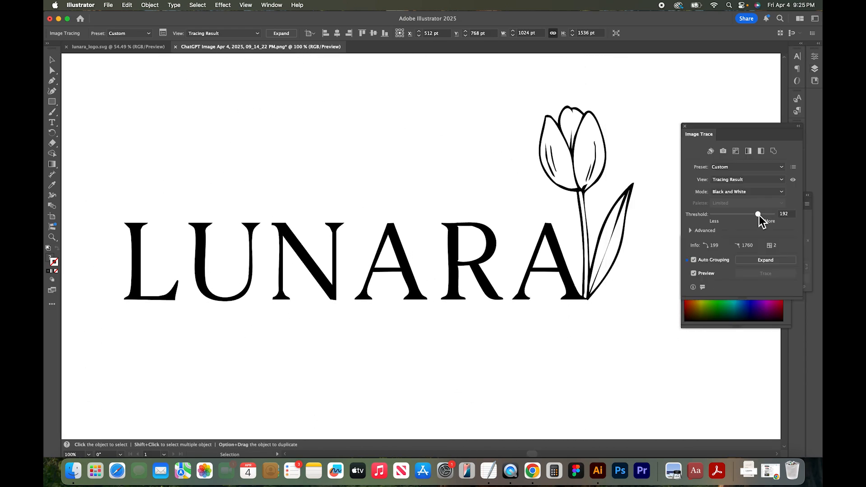
drag(759, 216, 763, 216)
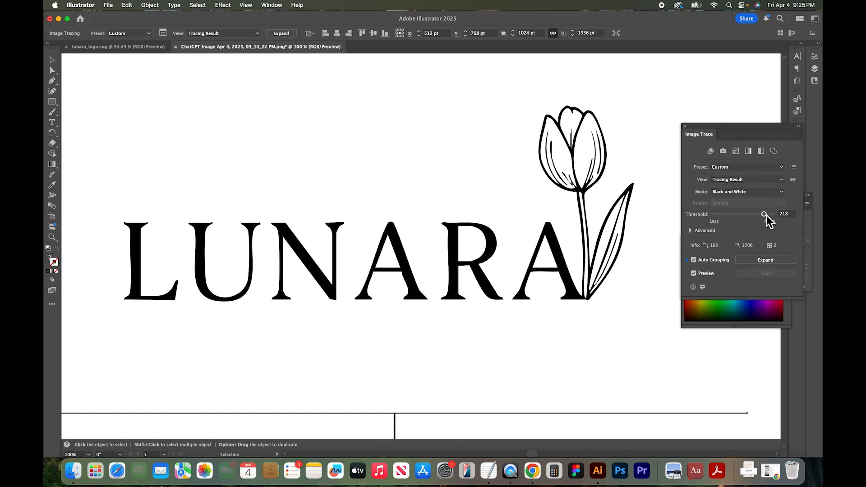
drag(766, 216, 768, 217)
drag(769, 218, 767, 217)
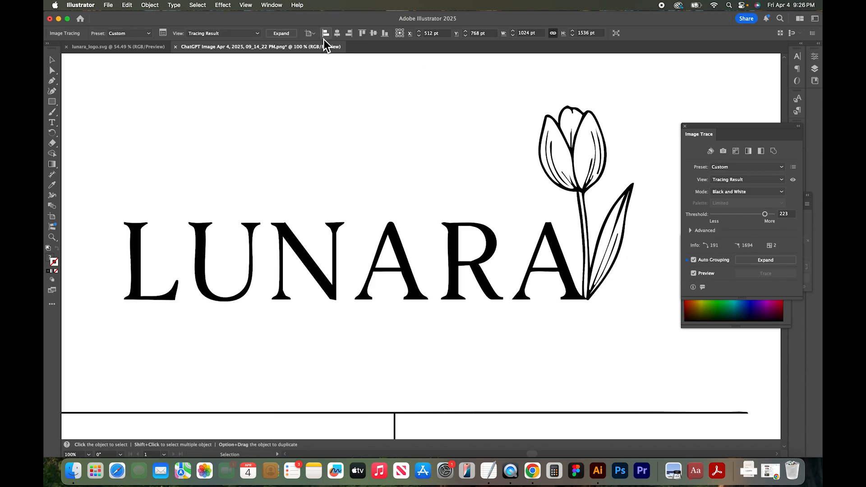
Step: Expand the traced brand board into editable vector paths and deselect it
click(284, 34)
key(super+minus)
key(super+minus)
key(super+minus)
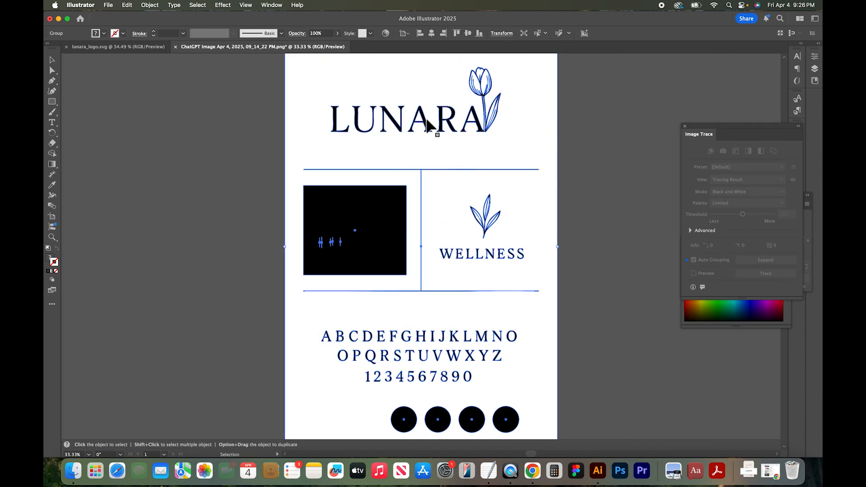
scroll(276, 143, up, 3)
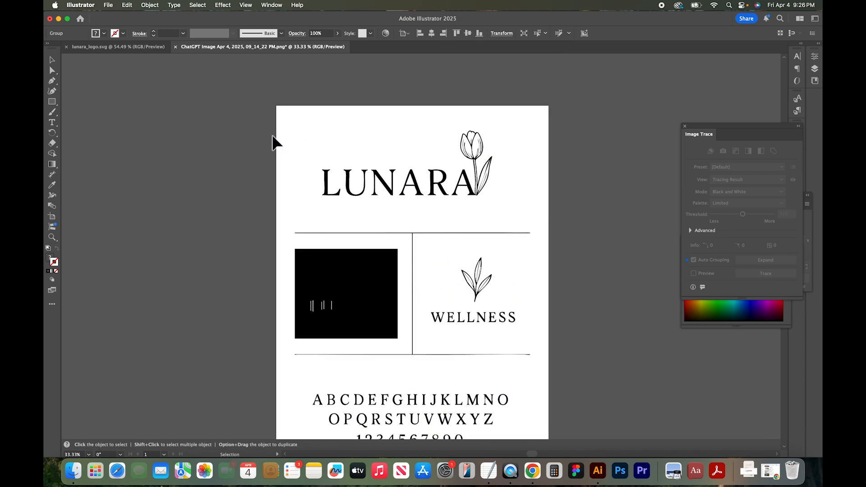
Step: Delete all traced artwork below the main LUNARA wordmark and tulip using Direct Selection
click(52, 71)
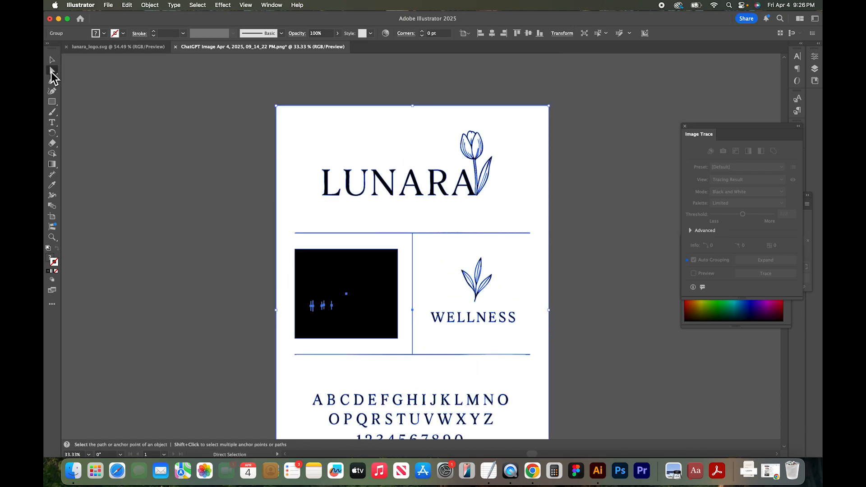
drag(229, 205, 602, 419)
key(Delete)
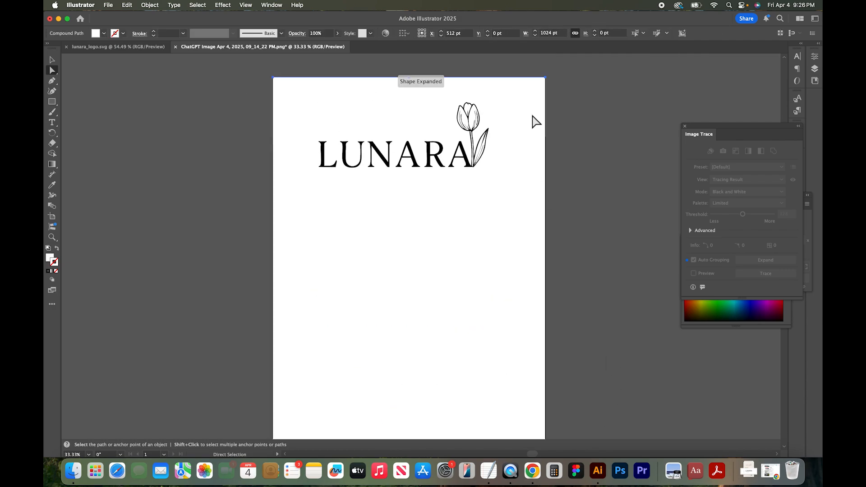
click(537, 131)
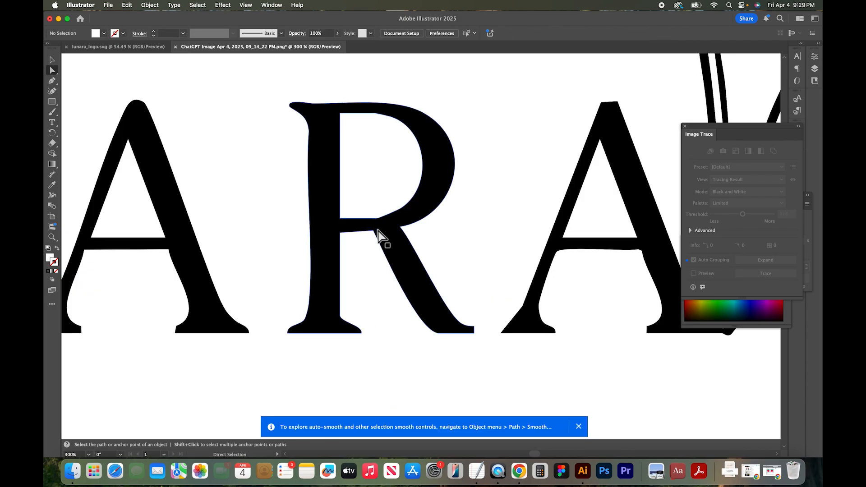
Step: Select the whole LUNARA wordmark and tulip, and save the traced artwork as an EPS file named lunara_logo.eps
key(super+minus)
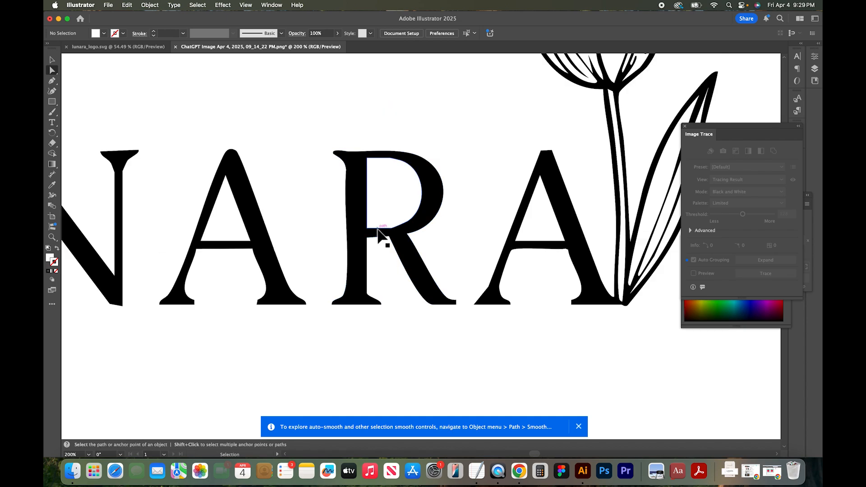
key(super+minus)
key(super+minus)
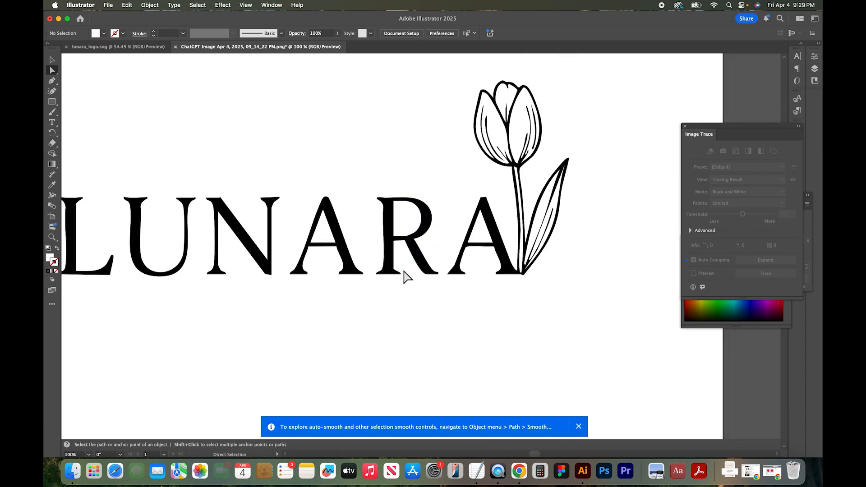
scroll(405, 271, left, 3)
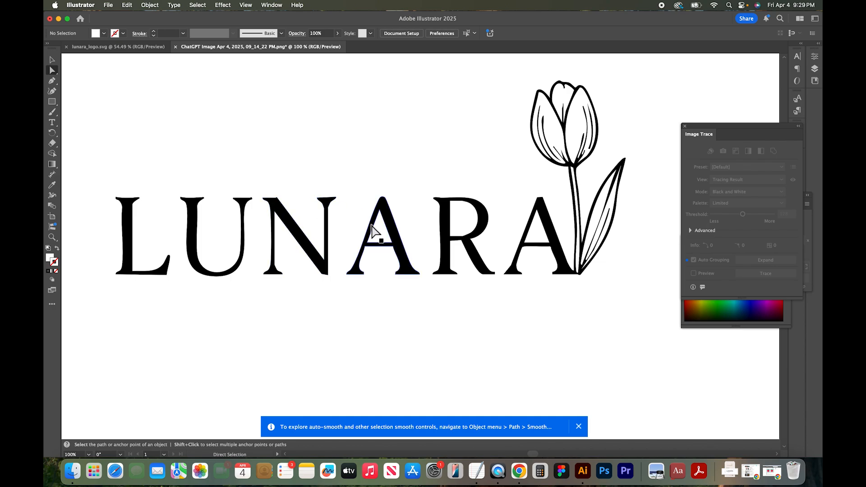
key(super+minus)
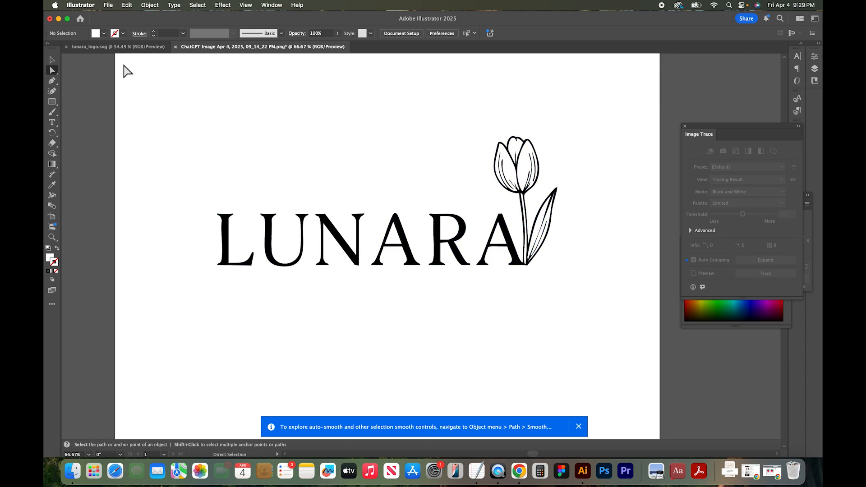
click(53, 60)
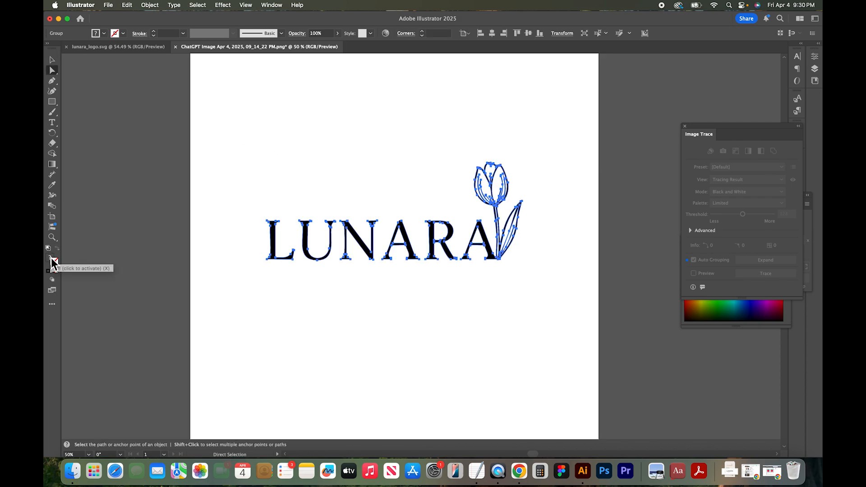
click(51, 257)
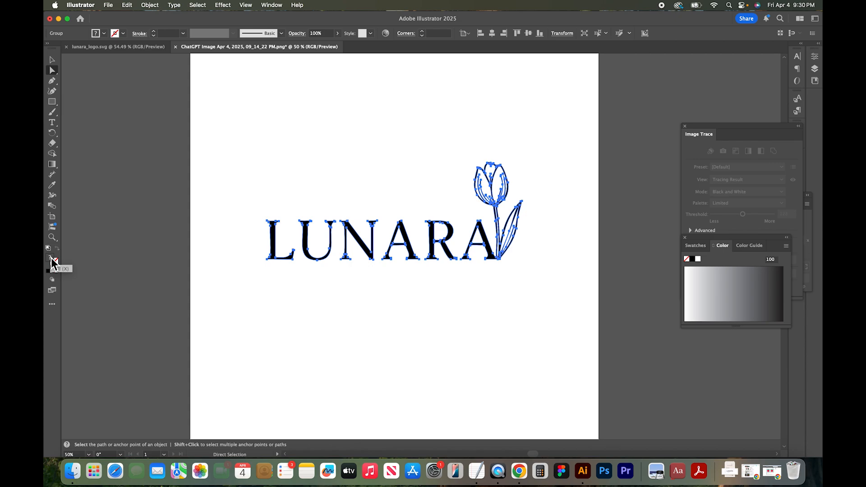
click(110, 6)
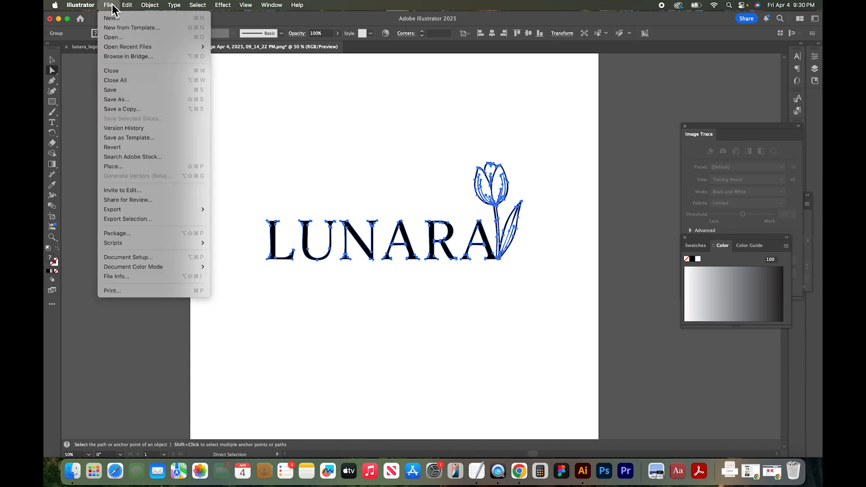
click(124, 100)
click(496, 220)
click(499, 231)
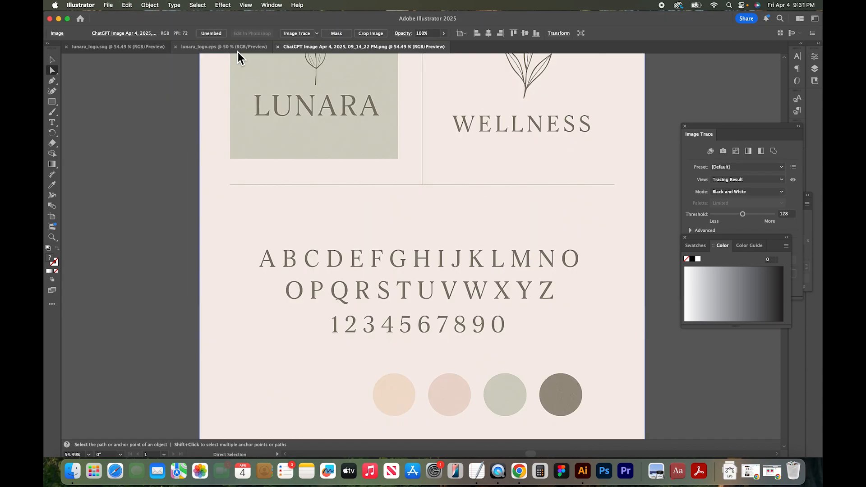
Step: Paste the brand board image into lunara_logo.eps and place it beside the artboard as a colour reference
click(237, 50)
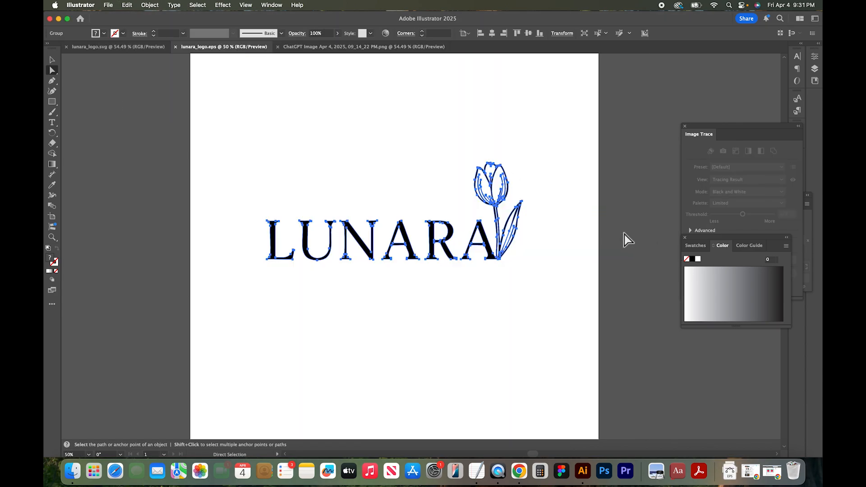
click(627, 239)
scroll(614, 251, right, 8)
key(super+v)
drag(276, 189, 533, 193)
key(super+z)
click(660, 176)
click(408, 126)
Step: Recolor all black logo paths with the dark taupe sampled from the brand board's swatches, and save the logo without the board
click(137, 235)
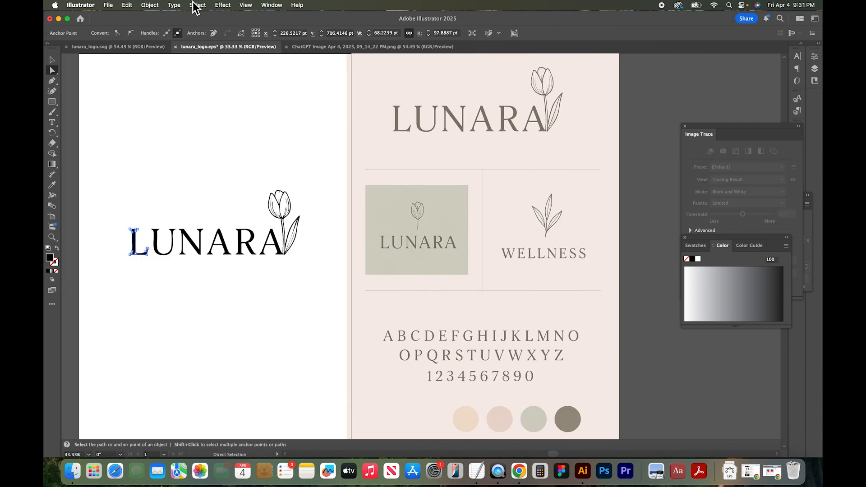
click(195, 6)
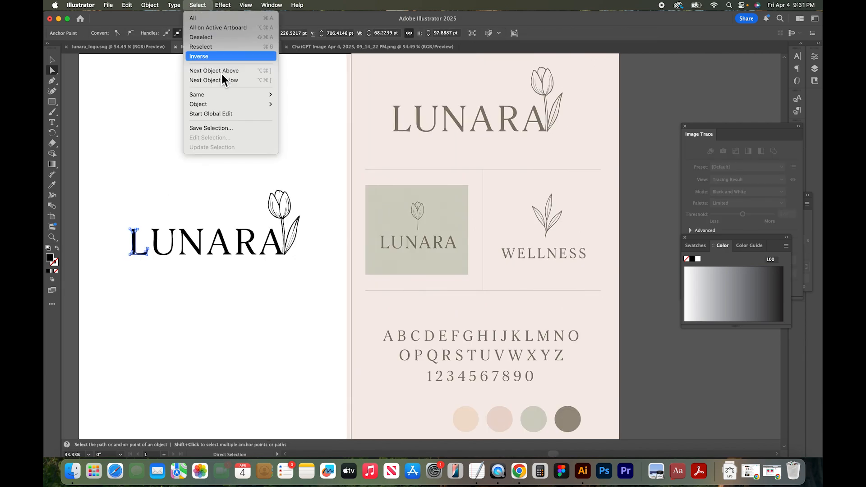
mouse_move(224, 97)
click(295, 142)
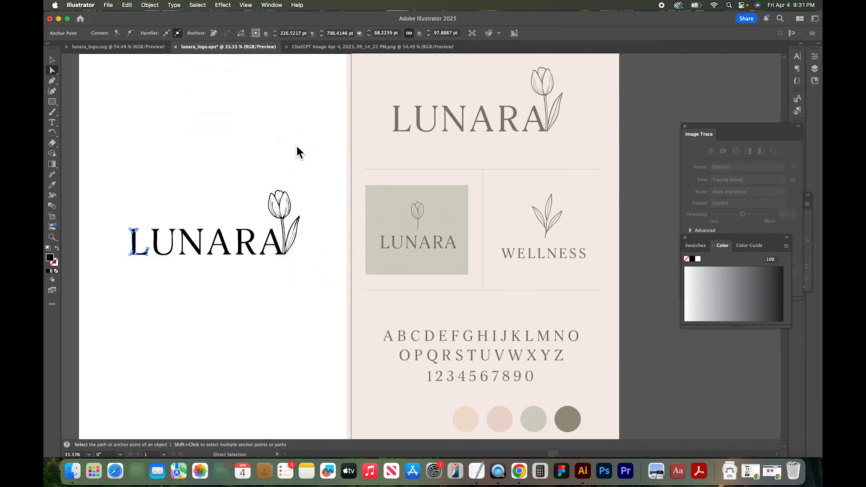
key(i)
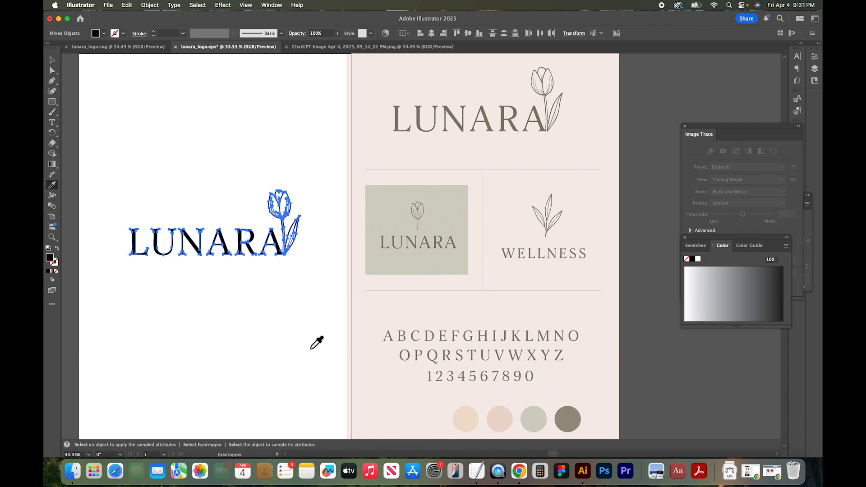
click(571, 428)
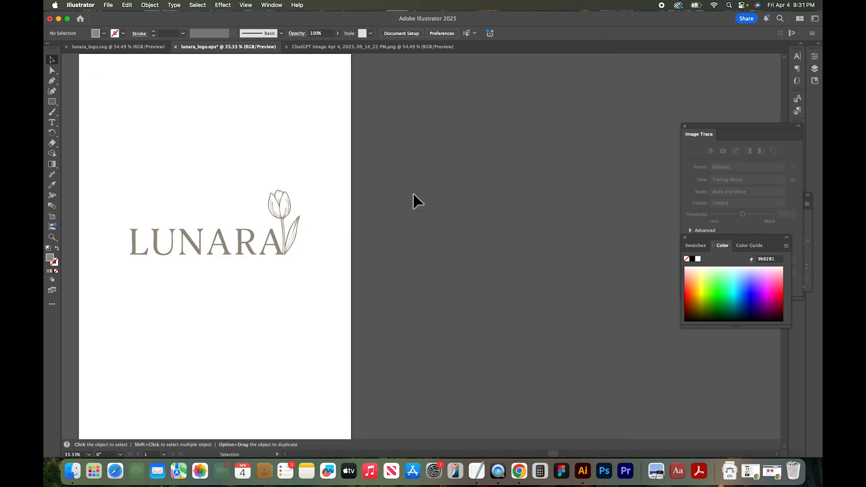
scroll(412, 195, left, 5)
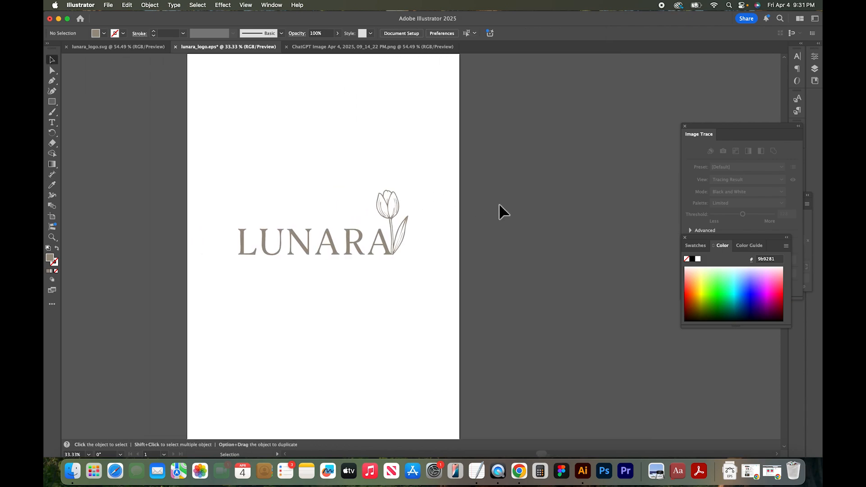
key(super+s)
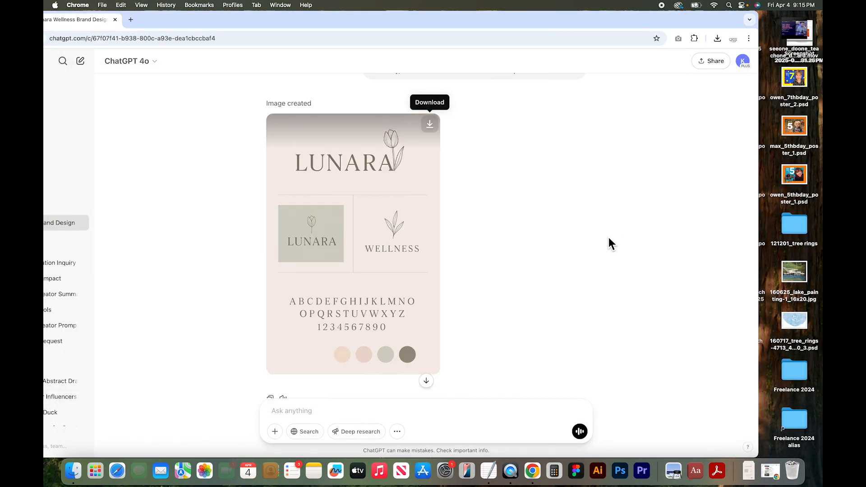
Step: In ChatGPT's Canva GPT, write a Lunara wellness festival poster prompt: bold elegant textured serif typography, distressed paper background, warm colors, yoga and zen illustrations
drag(381, 19, 445, 7)
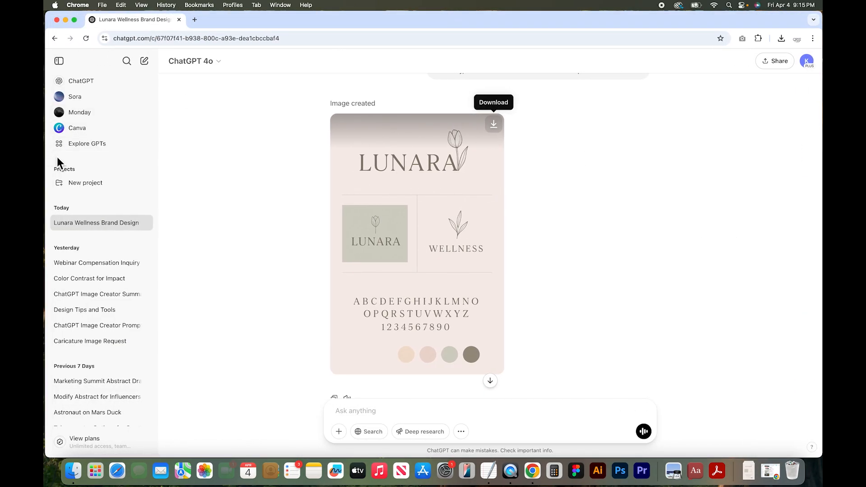
click(99, 131)
text(Create a poster for a wellness festival, bold and elegant serif typography with texture, distressed paper background, warm colors, yoga and zen illustrations.")
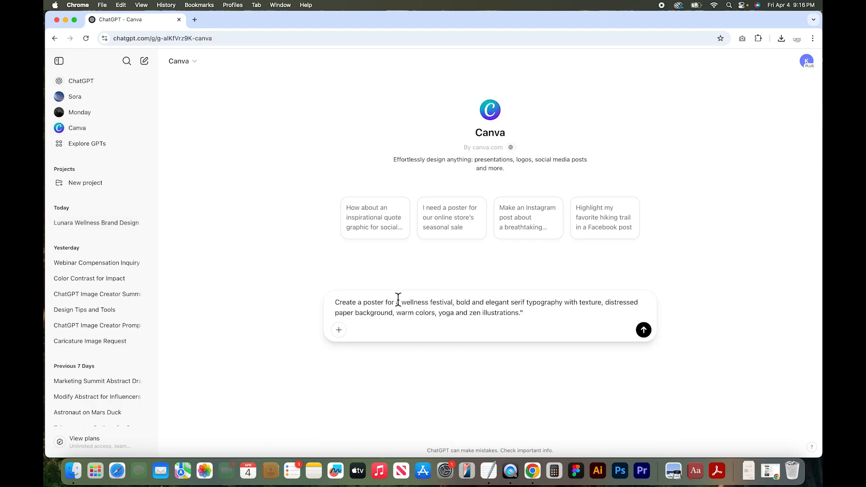
text(this wellness brand)
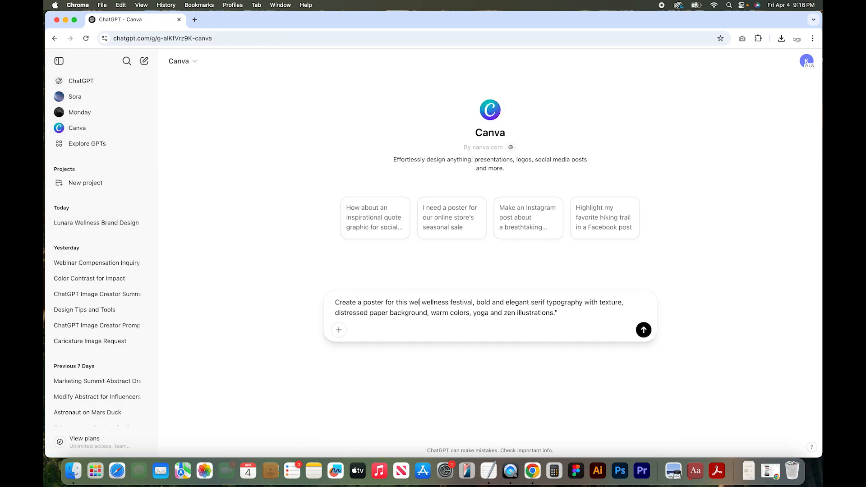
text( Lunara for a)
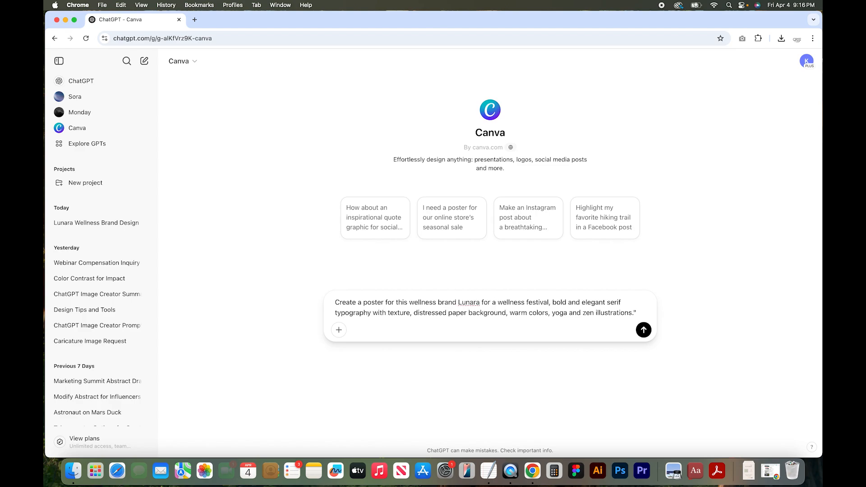
Step: Attach the four ChatGPT images dated Apr 4, 2025 from Downloads to the poster prompt and submit it
click(339, 330)
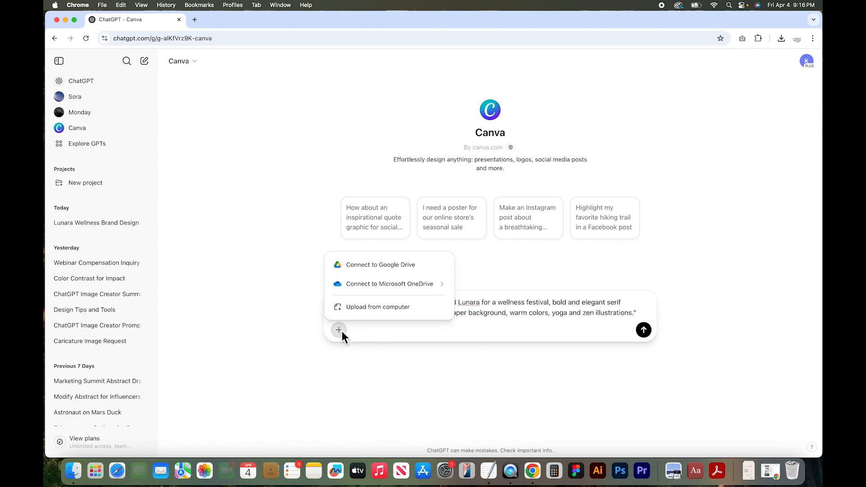
click(401, 308)
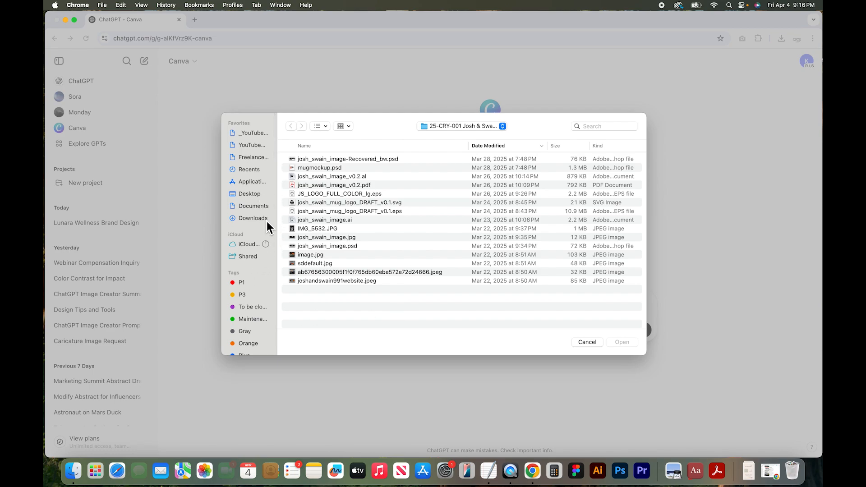
click(253, 219)
shift+click(338, 185)
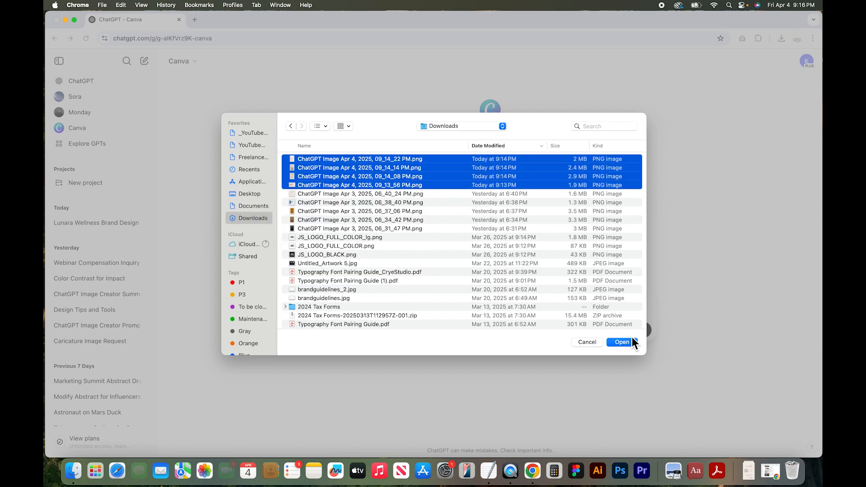
click(622, 342)
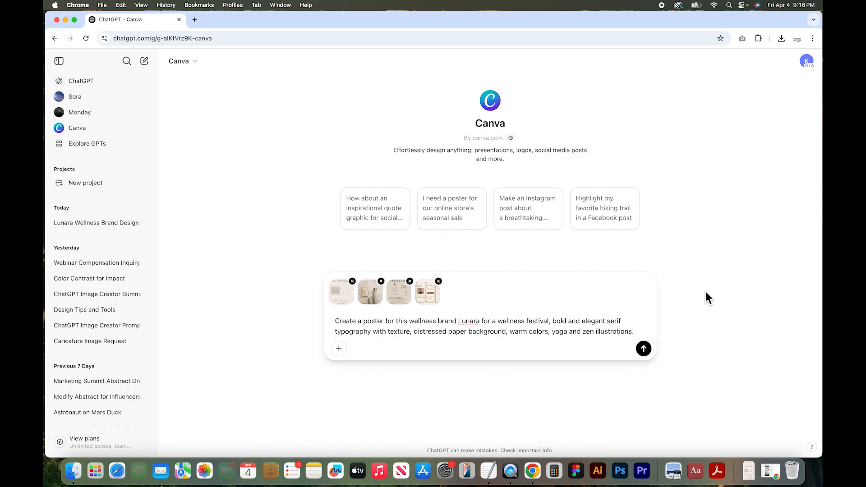
click(650, 351)
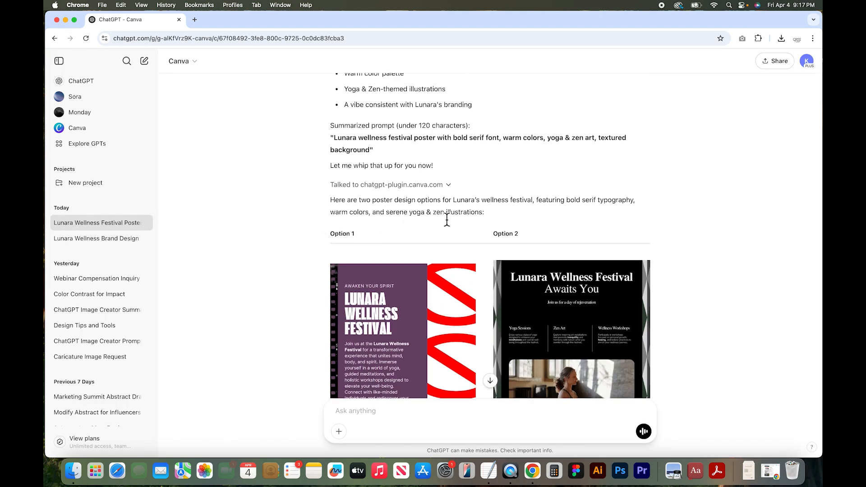
Step: Open the Option 2 Lunara Wellness Festival poster in Canva for editing
scroll(446, 219, down, 3)
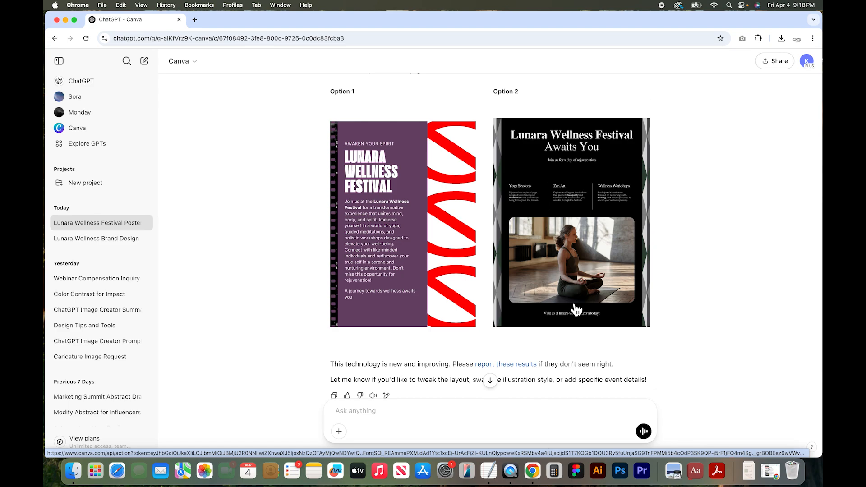
click(623, 169)
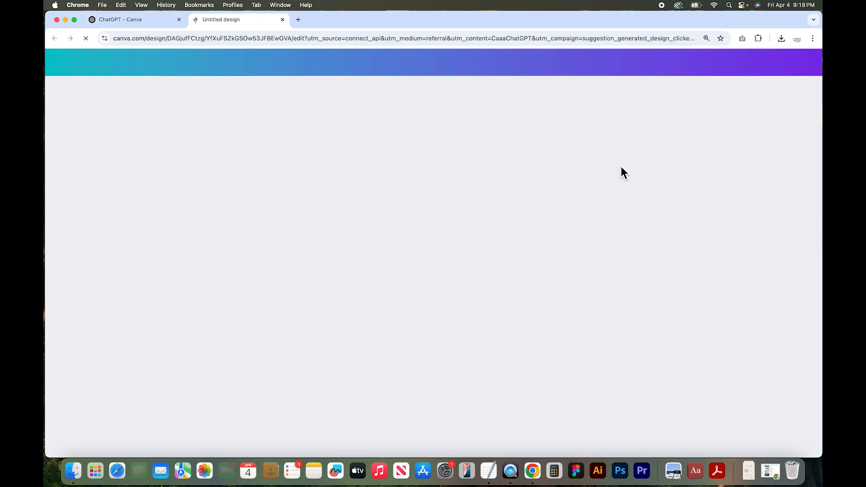